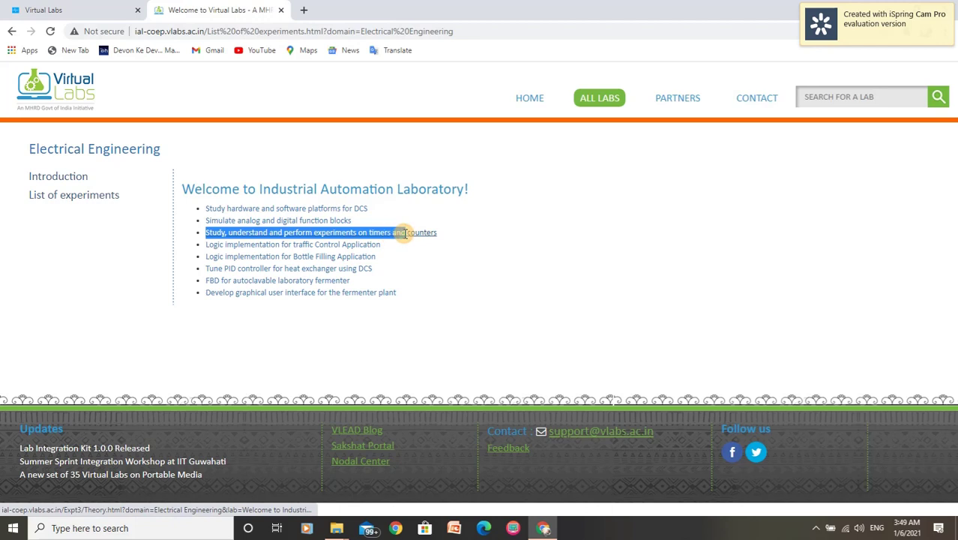
Step: Open the experiment on timers and counters from the Industrial Automation Laboratory's list of experiments
click(481, 248)
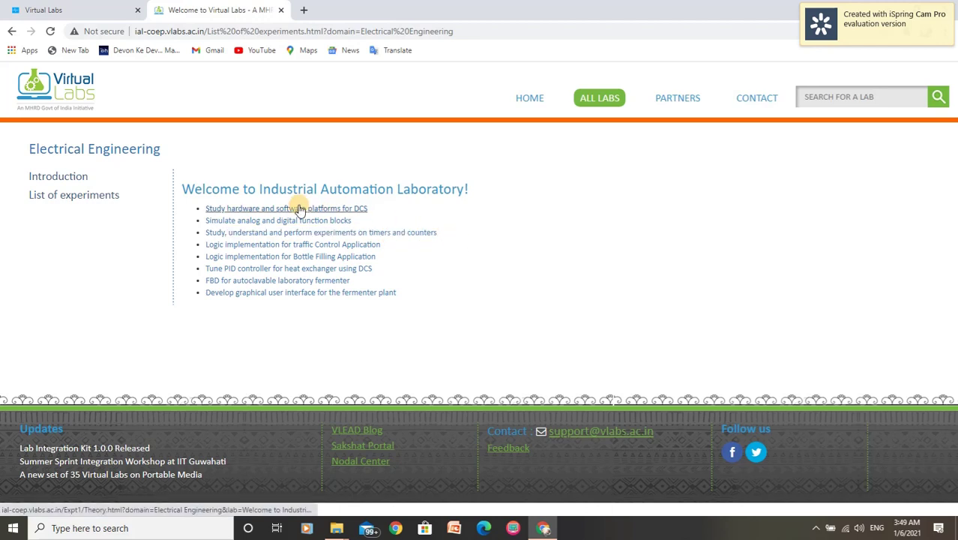
drag(260, 188, 488, 187)
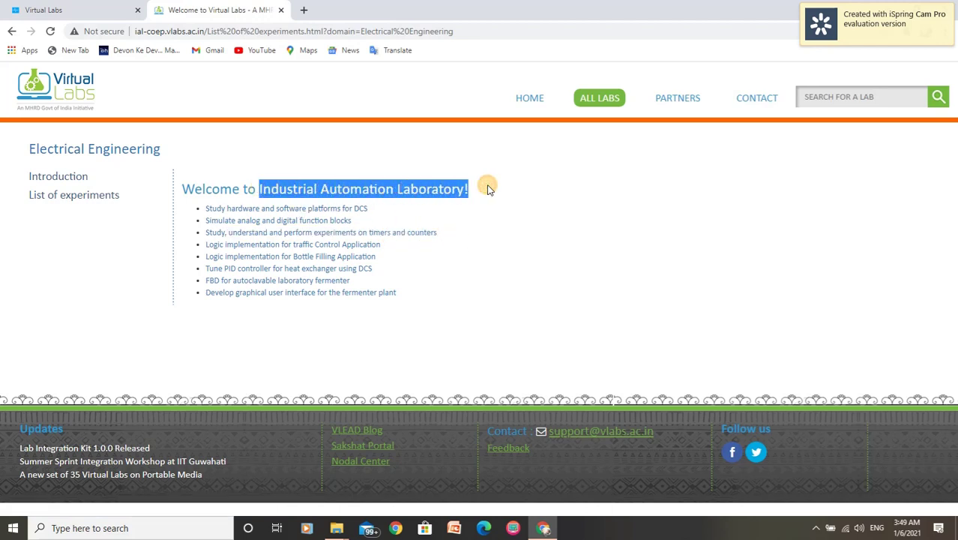
click(502, 259)
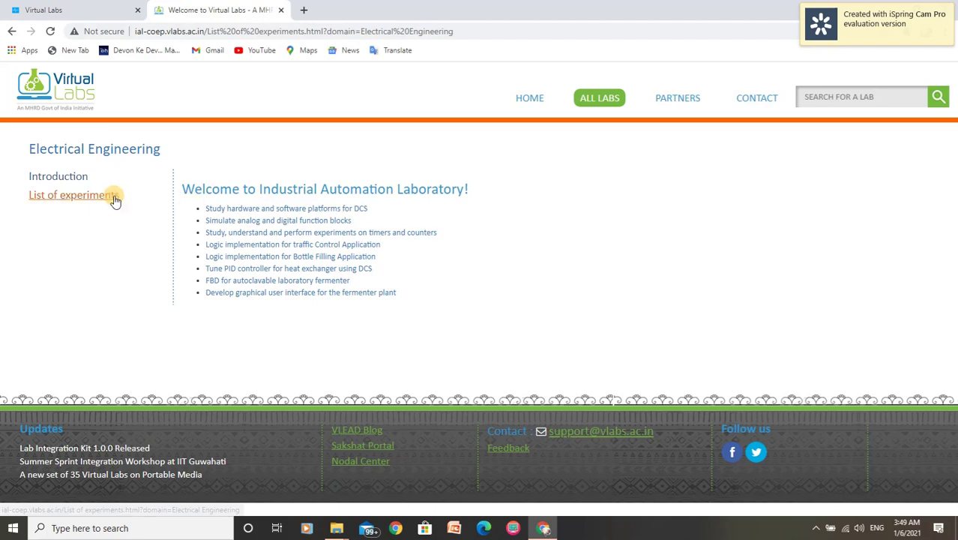
click(276, 239)
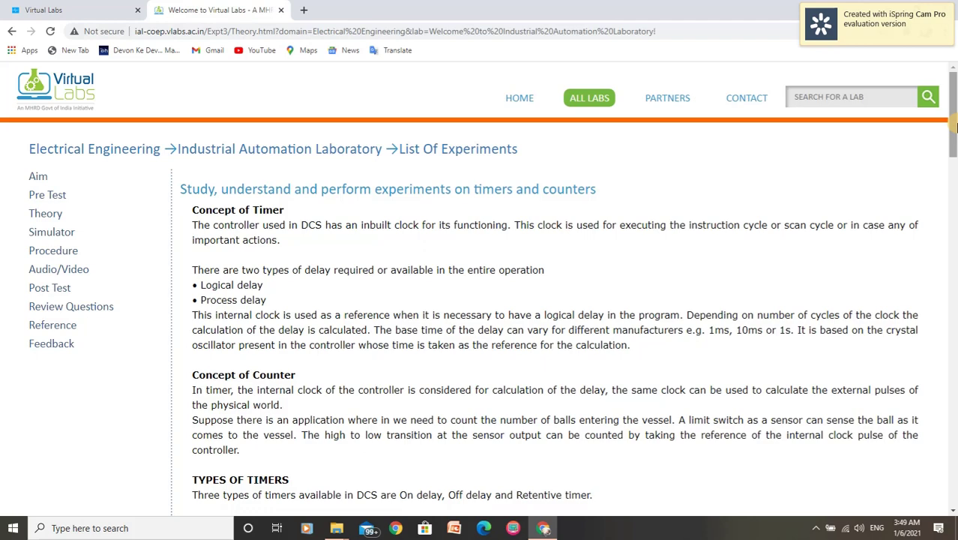
Step: Look over the theory of timers and counters and open the experiment's Simulator page
mouse_move(955, 128)
mouse_down()
mouse_move(956, 465)
mouse_move(955, 108)
mouse_up()
click(683, 215)
click(58, 236)
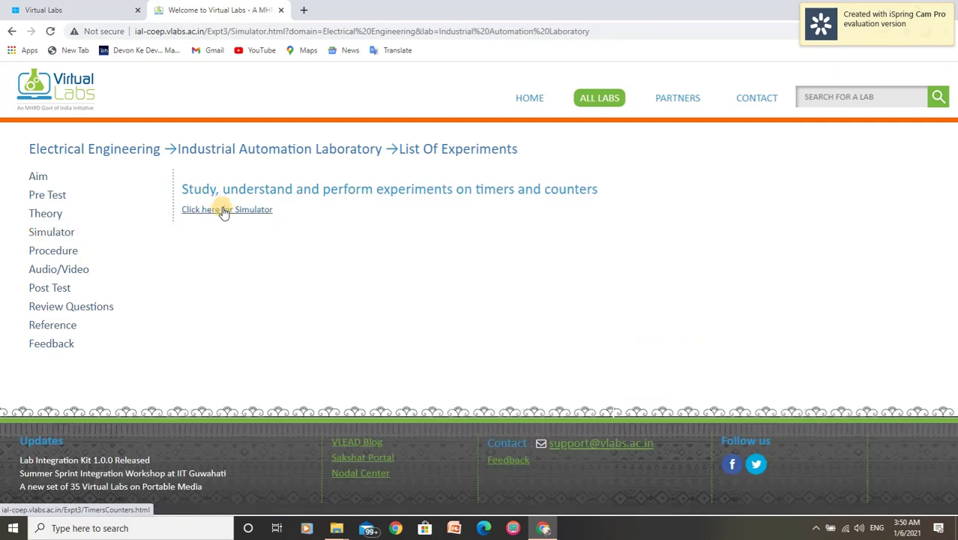
Step: Read the simulator procedure for Part 1 on delay timers and Part 2 on up and down counters
click(69, 253)
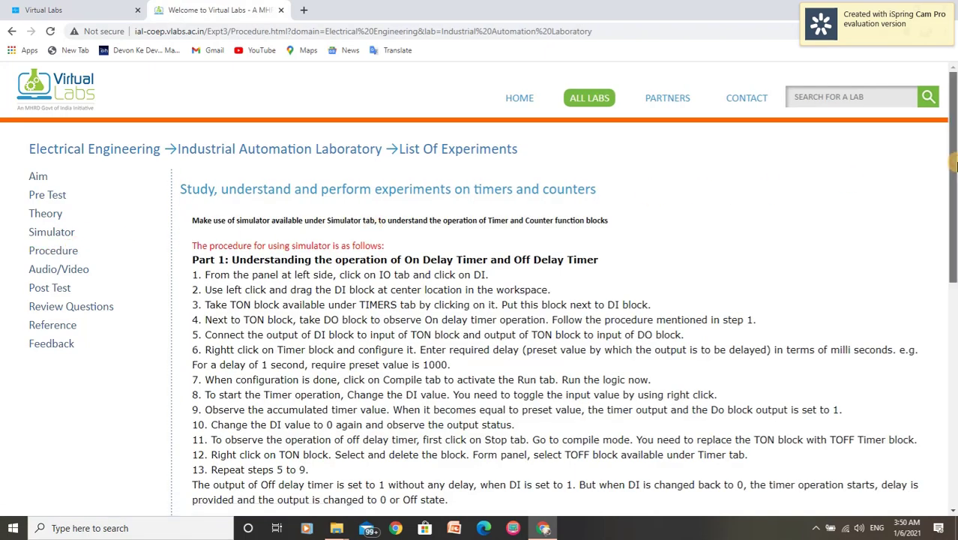
mouse_move(954, 172)
mouse_down()
mouse_move(955, 231)
mouse_move(956, 171)
mouse_up()
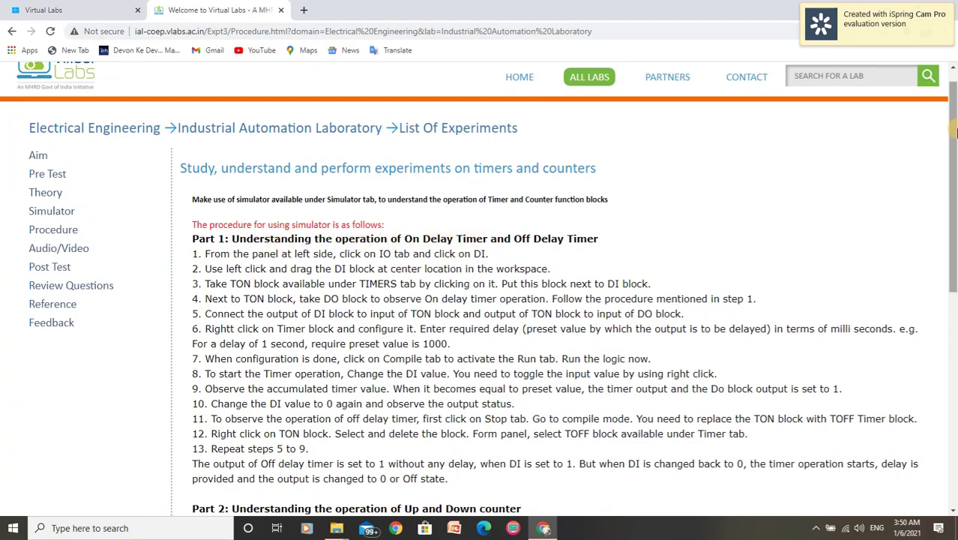
drag(955, 120, 955, 262)
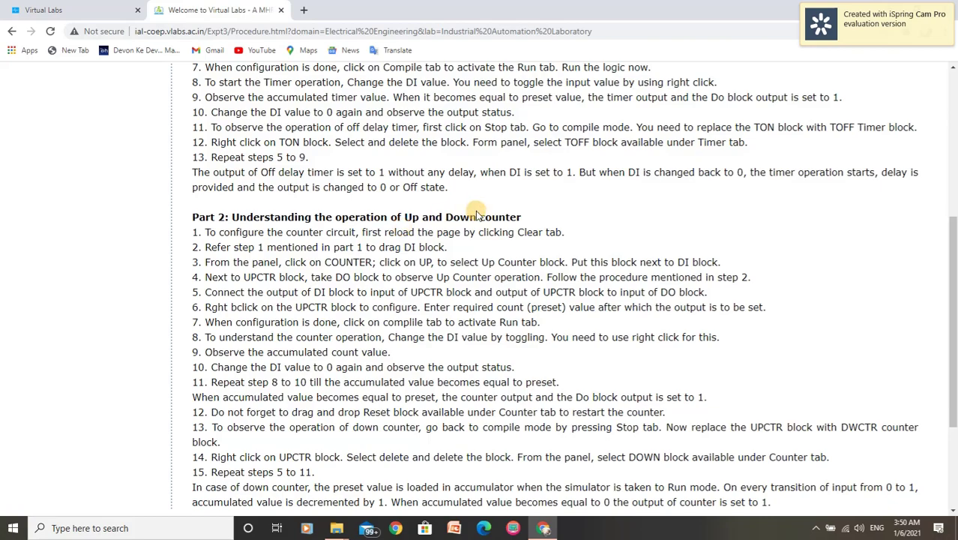
scroll(955, 250, down, 3)
scroll(954, 255, up, 3)
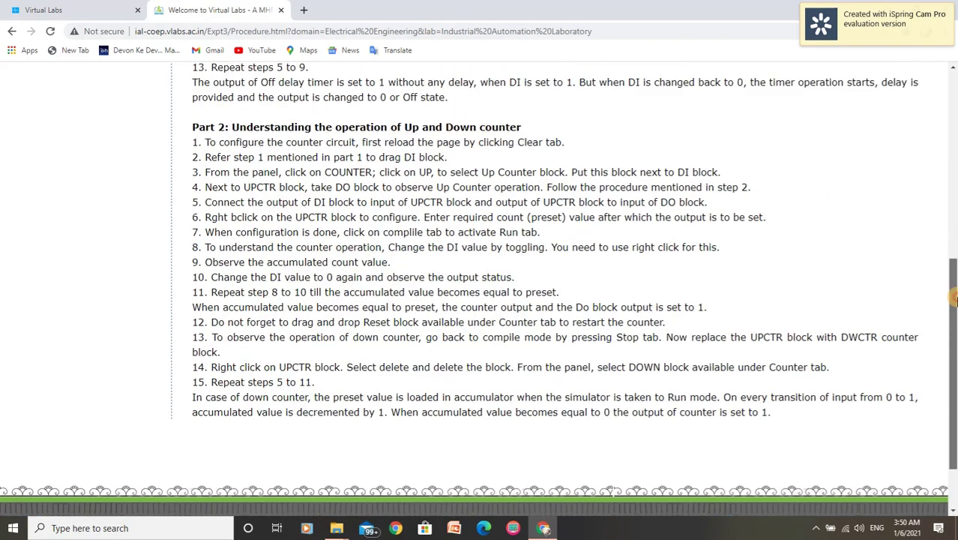
scroll(954, 255, up, 4)
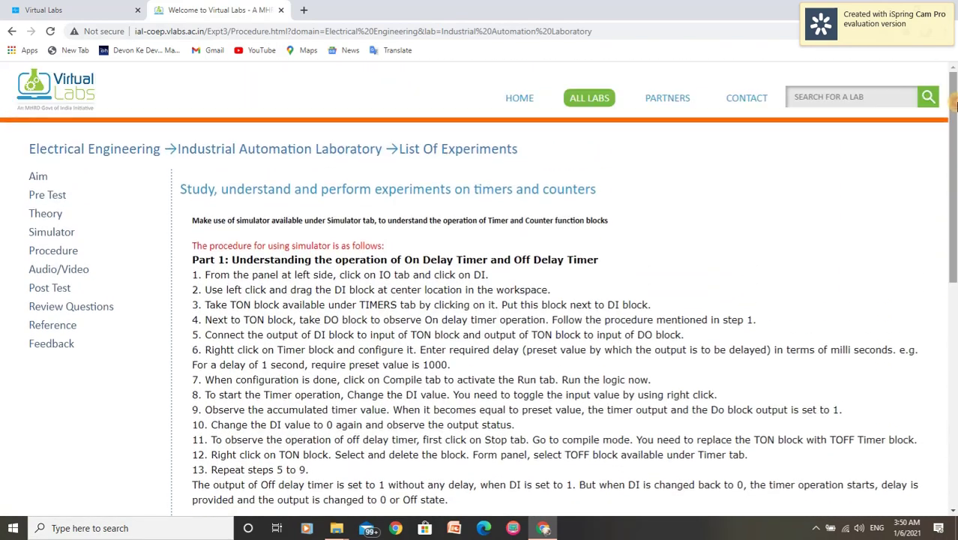
Step: Launch the timers and counters simulator from the experiment's Simulator page
click(59, 232)
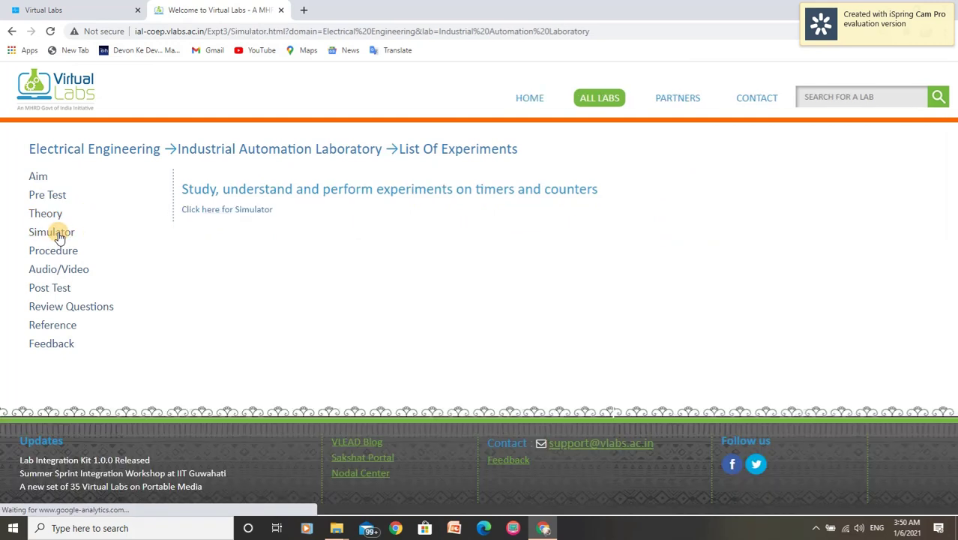
click(229, 209)
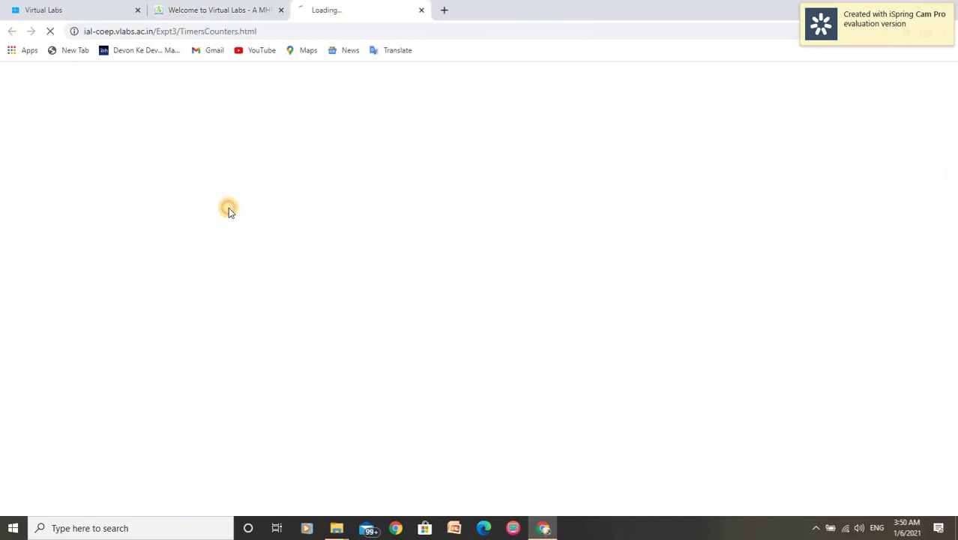
Step: Return to the experiment's procedure and review the Part 1 instructions for the On Delay and Off Delay timers
click(230, 11)
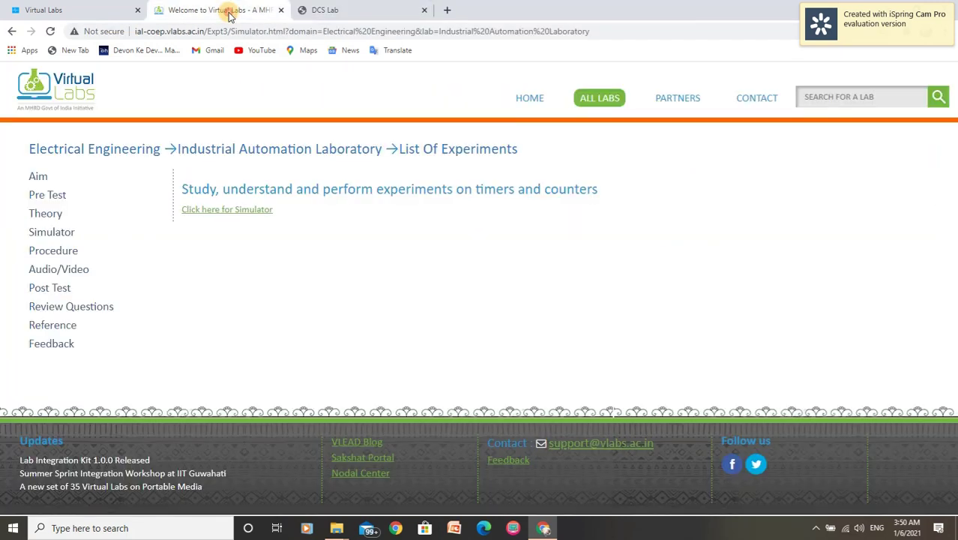
click(60, 257)
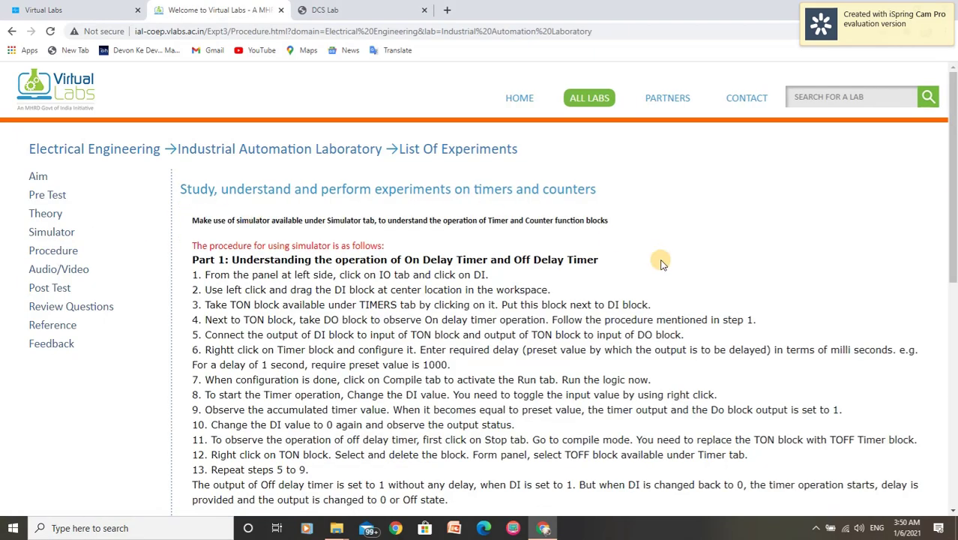
drag(954, 180, 954, 257)
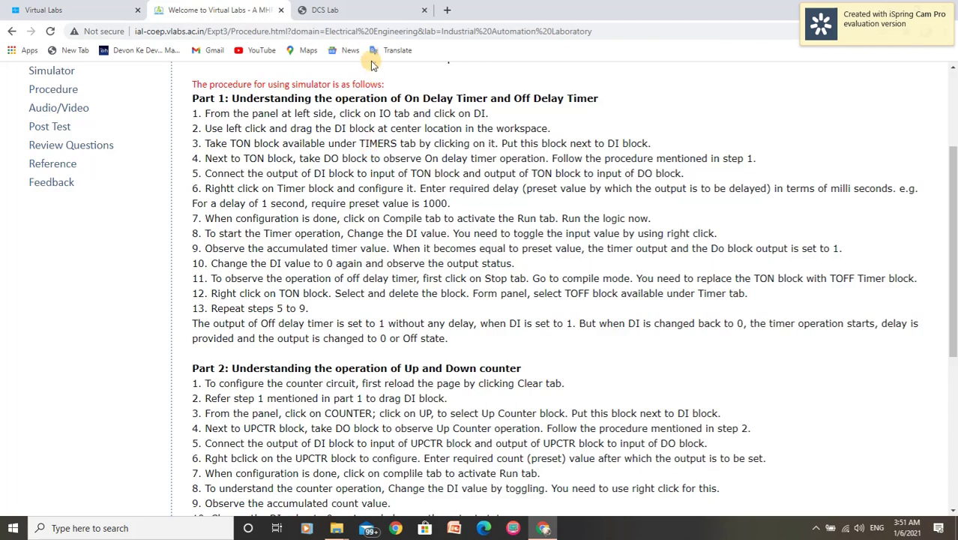
Step: In the DCS Lab simulator, place a DI block, a TON timer block and a DO block side by side in Area 0
click(364, 11)
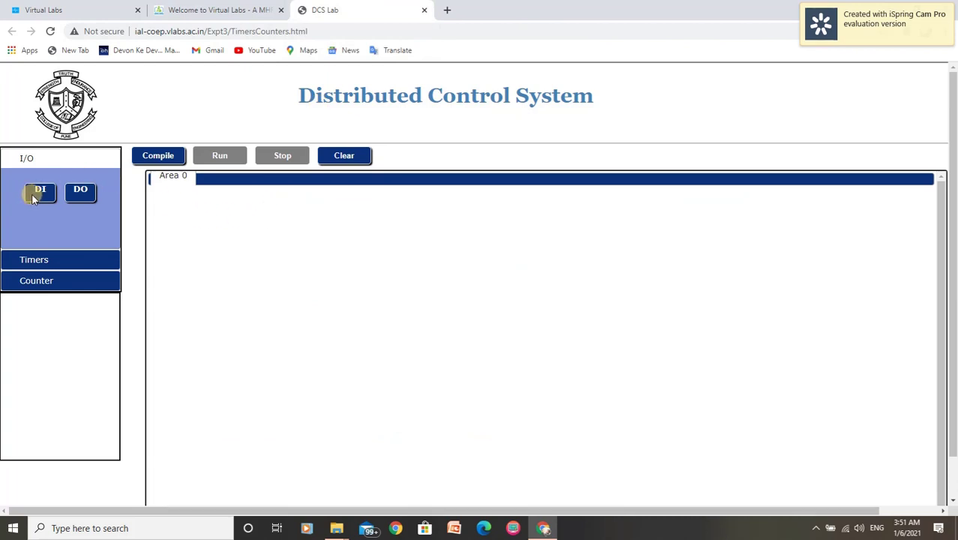
drag(33, 199, 277, 272)
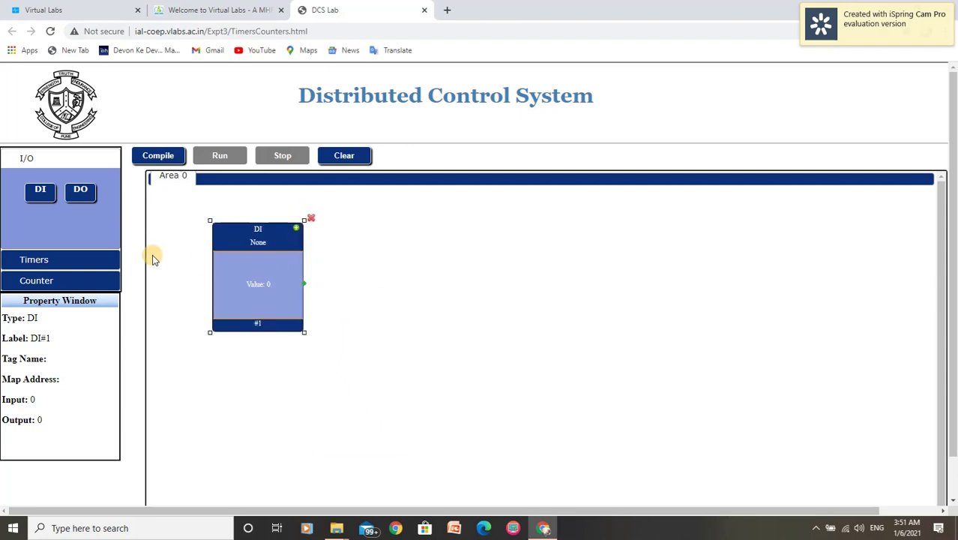
click(81, 258)
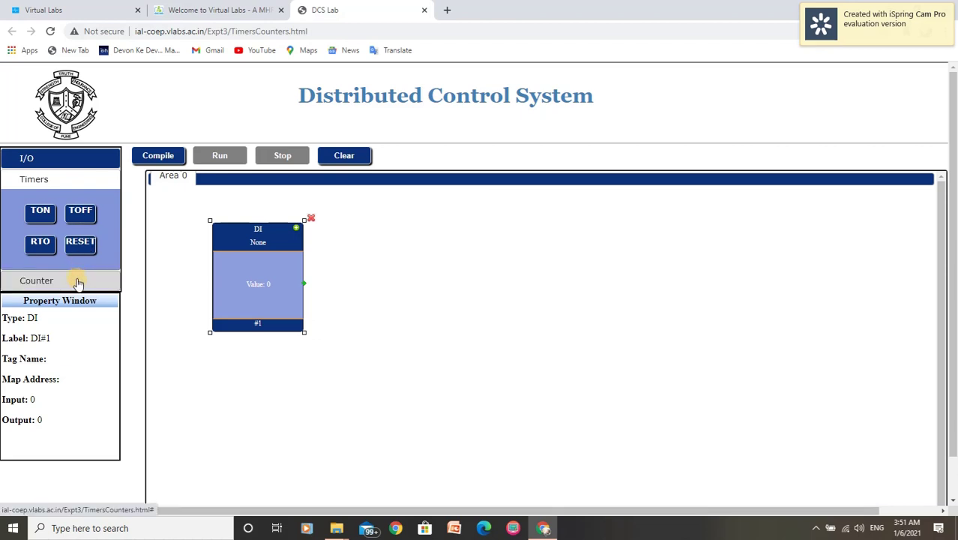
click(76, 279)
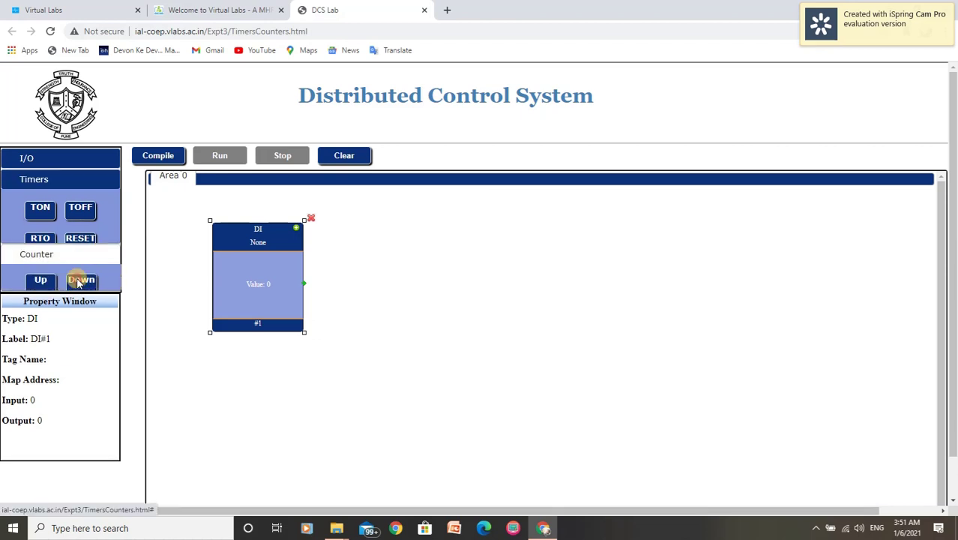
click(85, 185)
drag(41, 212, 438, 279)
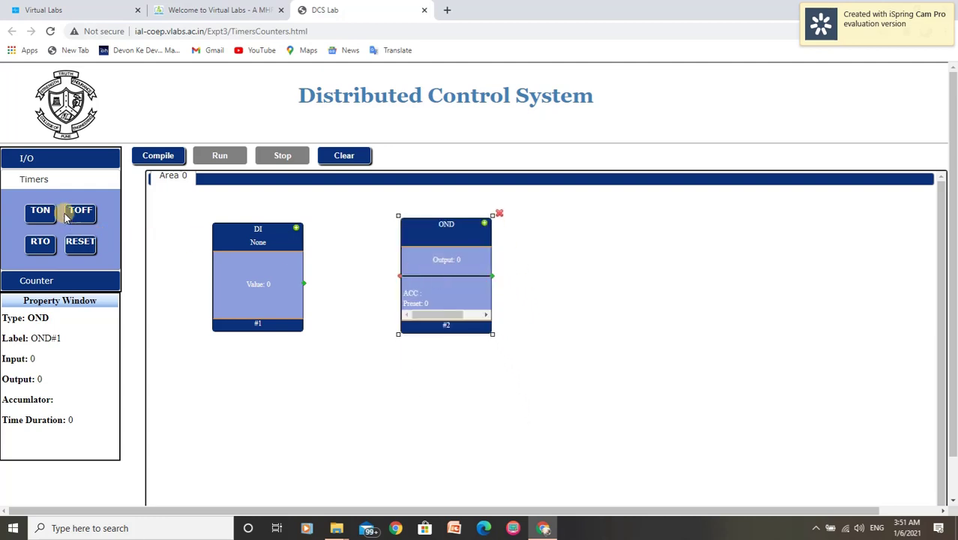
click(58, 161)
drag(78, 197, 673, 286)
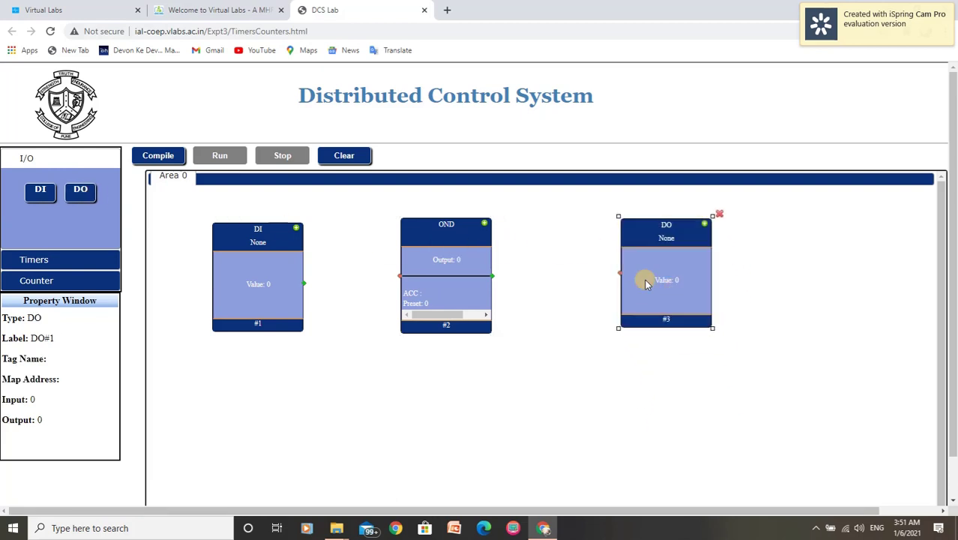
Step: Connect the DI output to the OND timer input and the timer output to the DO input, aligning the blocks so the wires run straight
drag(454, 268, 468, 274)
drag(285, 279, 410, 283)
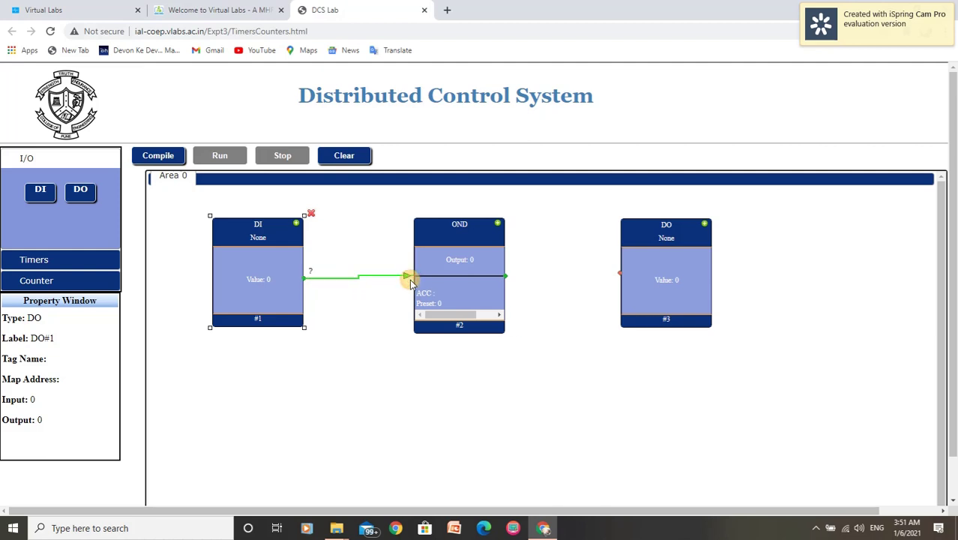
drag(260, 297, 261, 294)
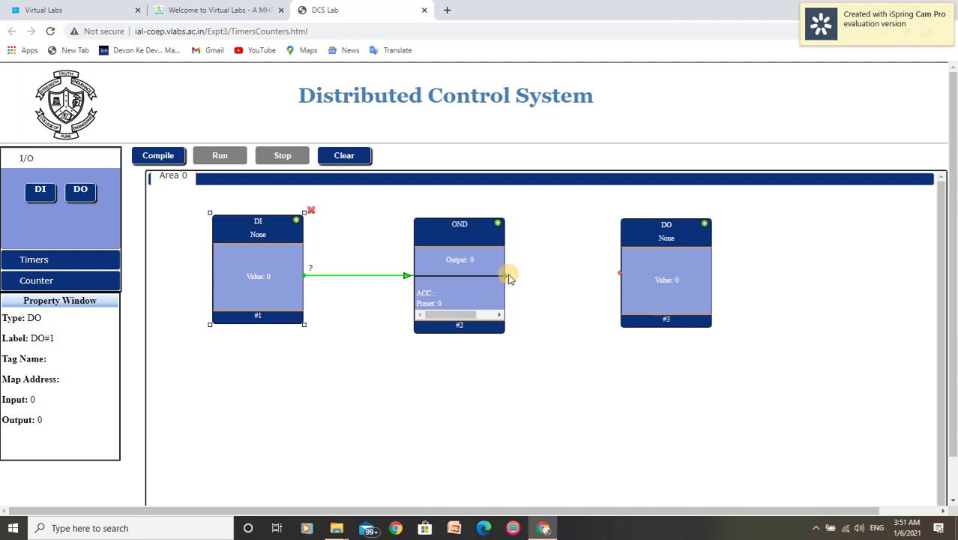
drag(508, 276, 619, 273)
drag(506, 276, 618, 276)
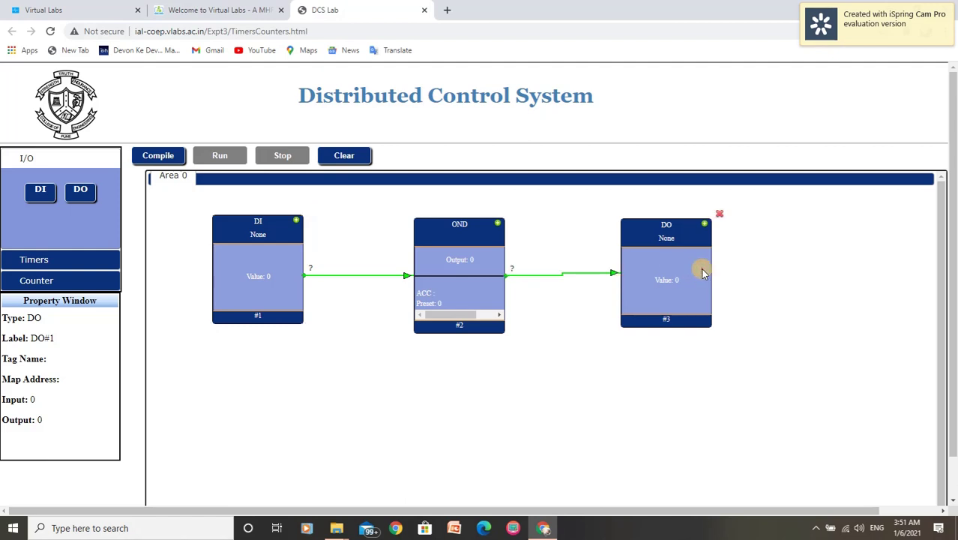
drag(703, 273, 703, 275)
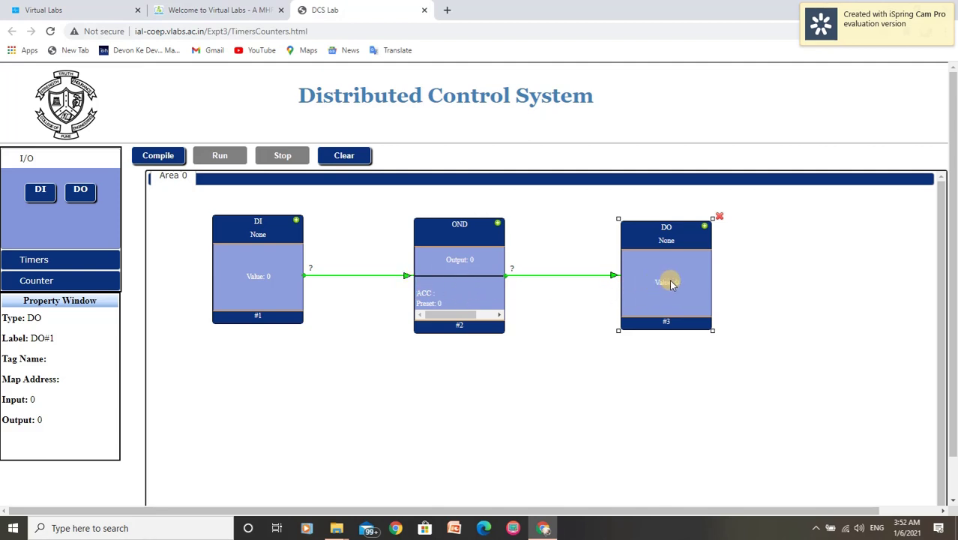
Step: Configure the OND timer block with a preset value of 6000
right_click(460, 275)
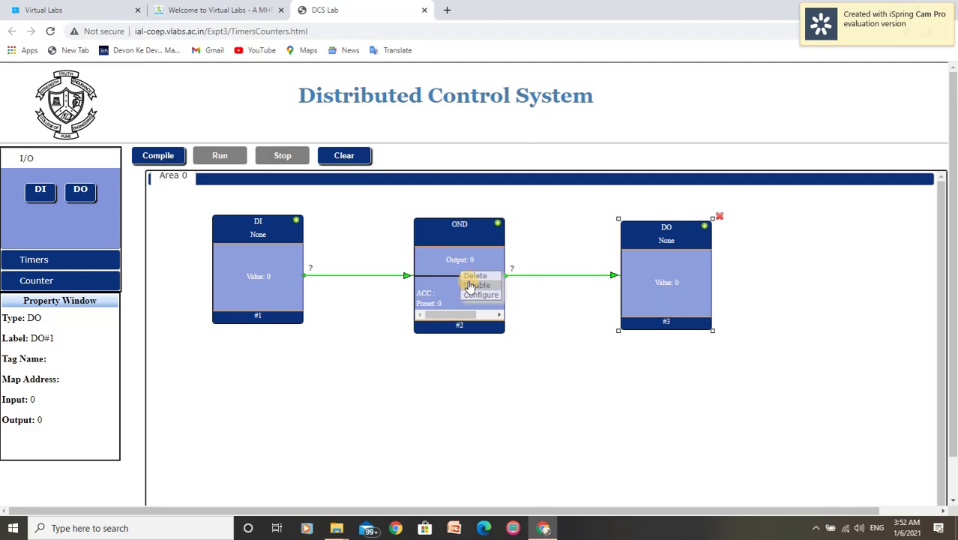
click(470, 286)
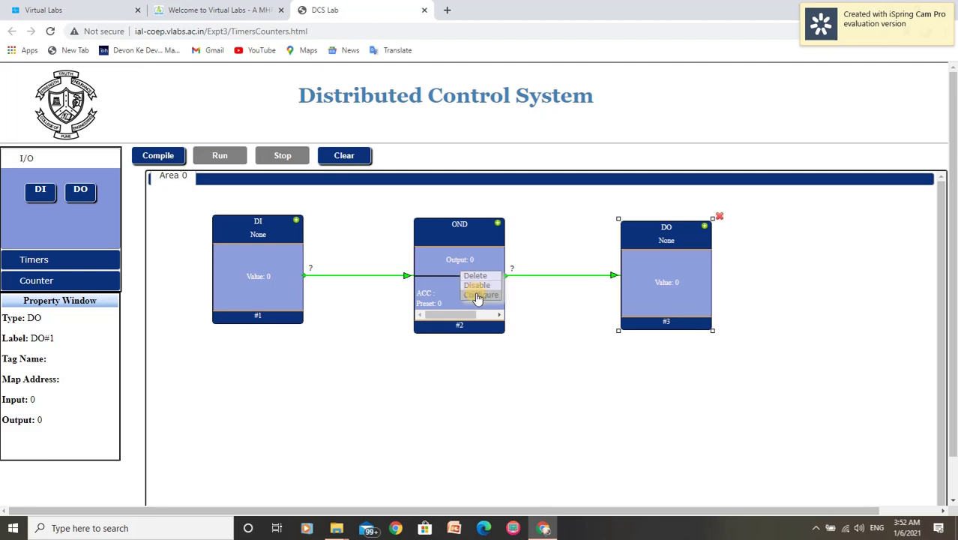
click(478, 295)
click(487, 260)
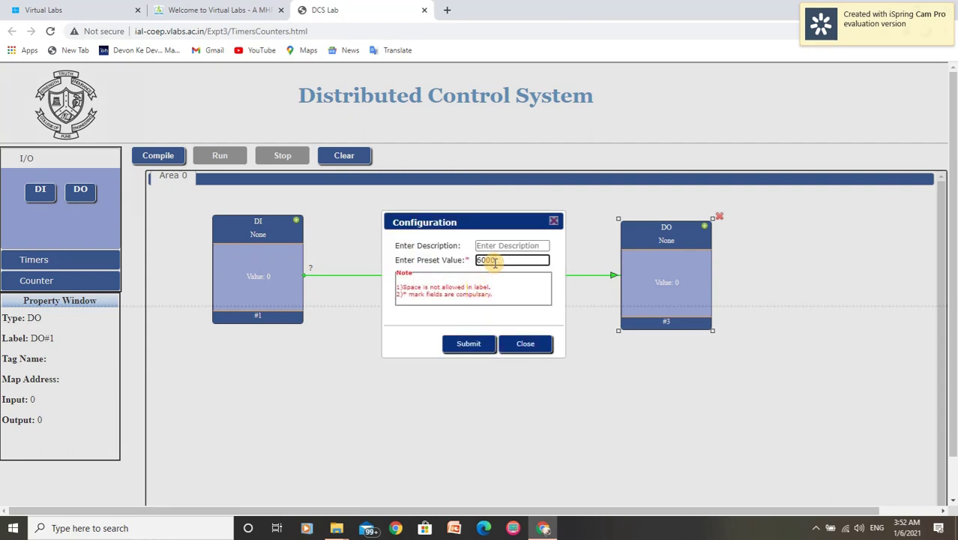
click(482, 345)
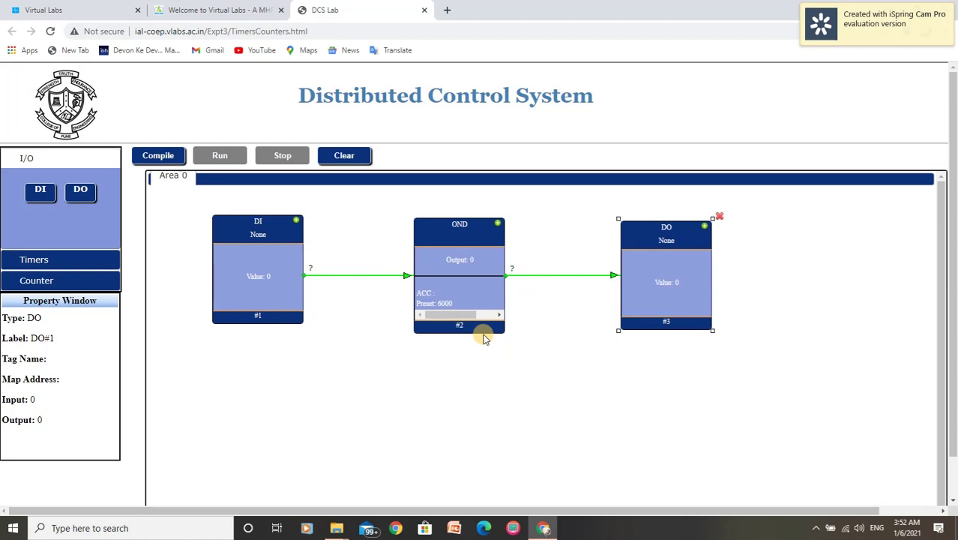
Step: Compile and run the on-delay timer logic, and toggle the DI block's value to 1
click(167, 157)
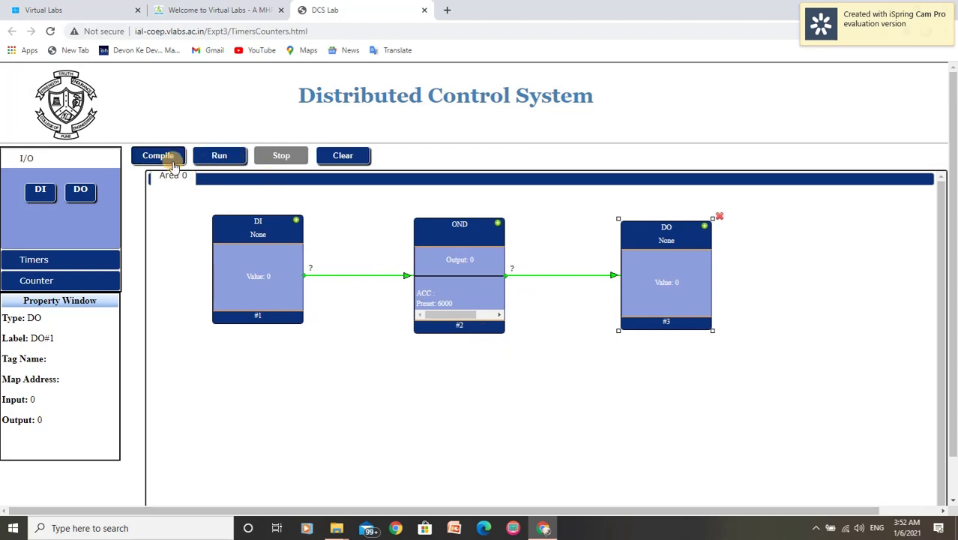
click(221, 158)
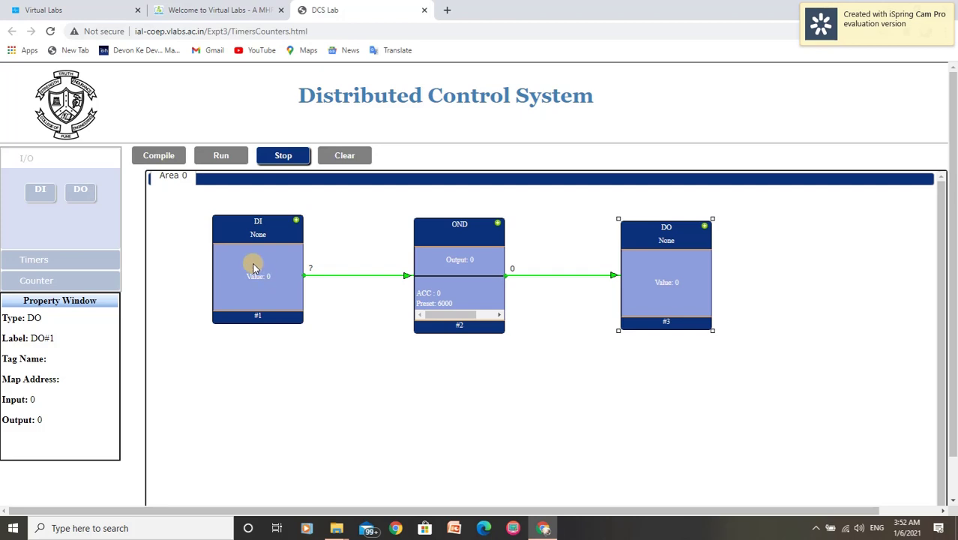
click(263, 261)
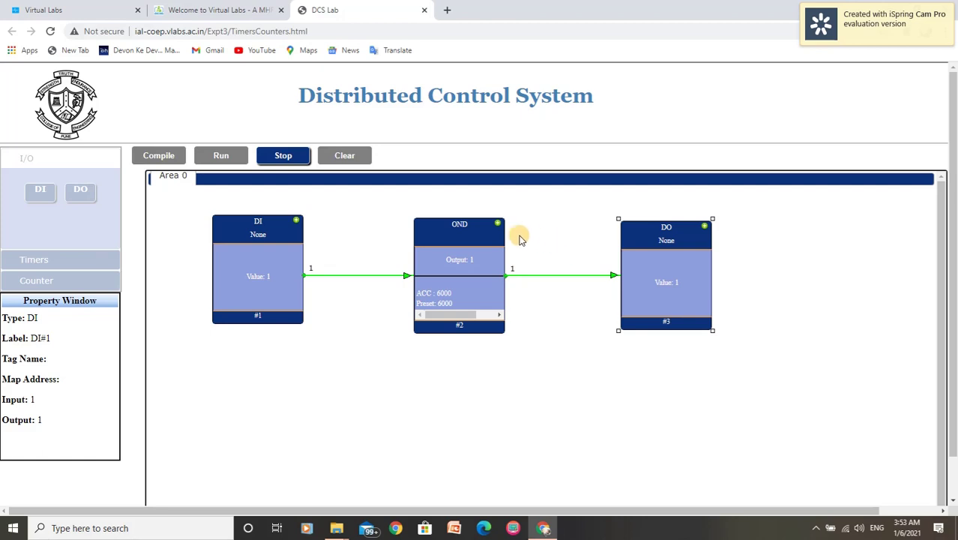
Step: Stop the running on-delay logic and delete the OND timer block between the DI and DO blocks
click(281, 156)
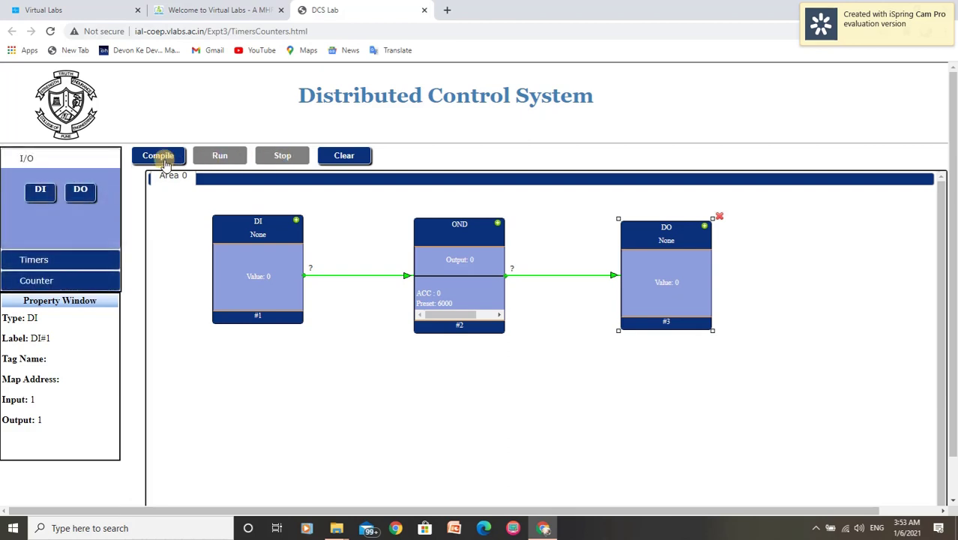
right_click(459, 257)
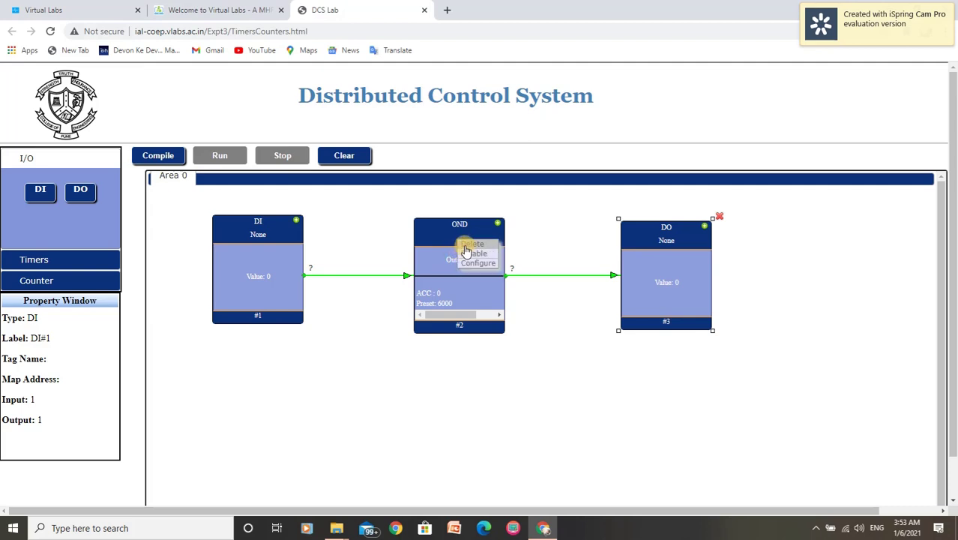
click(472, 245)
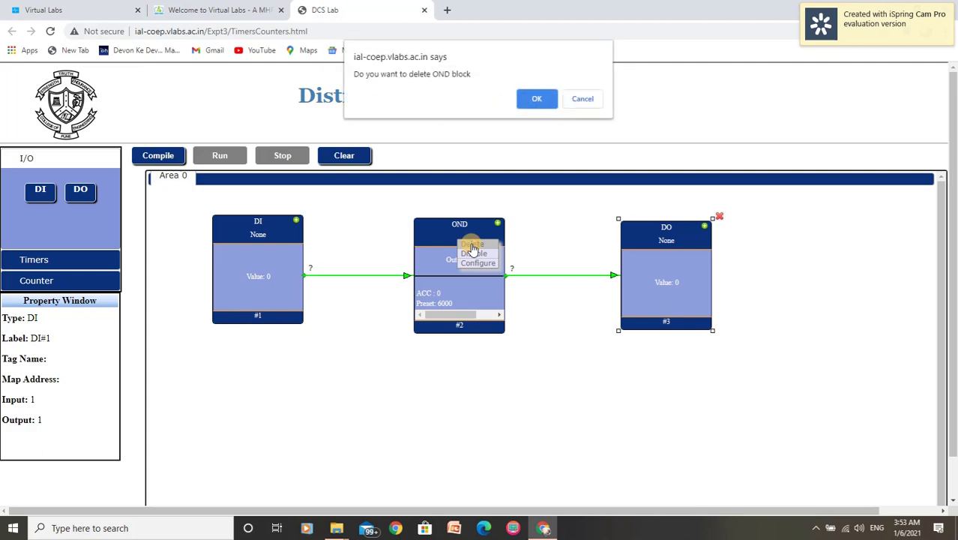
click(535, 100)
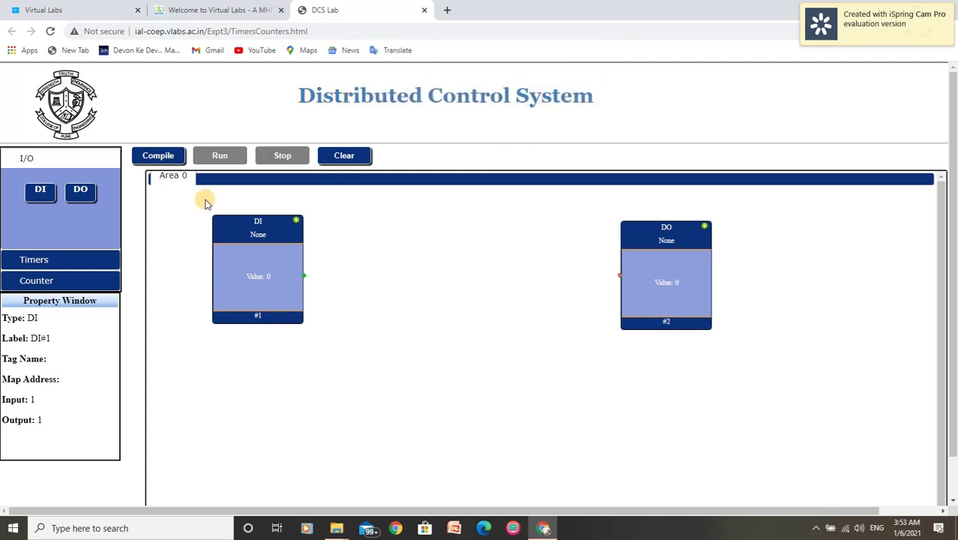
Step: Place a TOFF timer block between the DI and DO blocks, and wire the DI output through it to the DO input
click(66, 269)
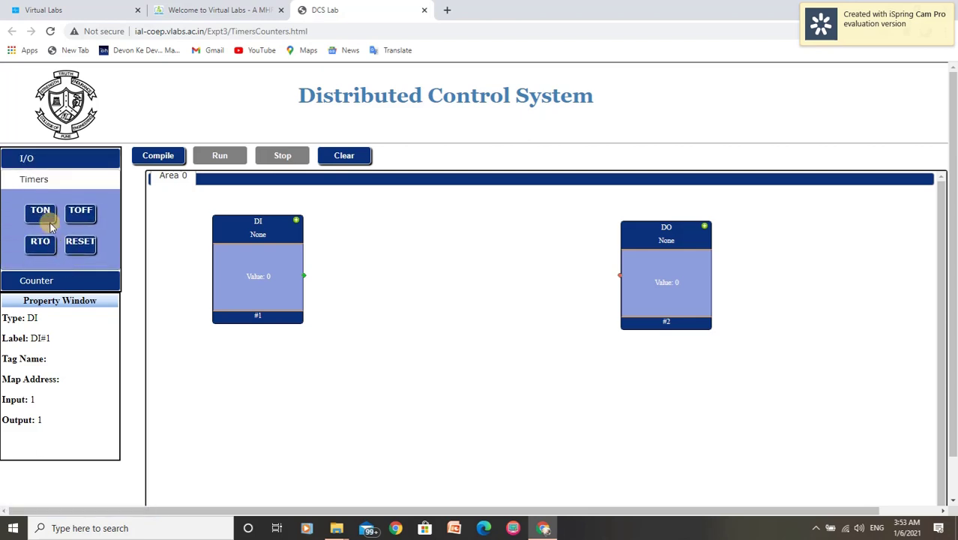
drag(79, 212, 513, 433)
drag(491, 387, 460, 253)
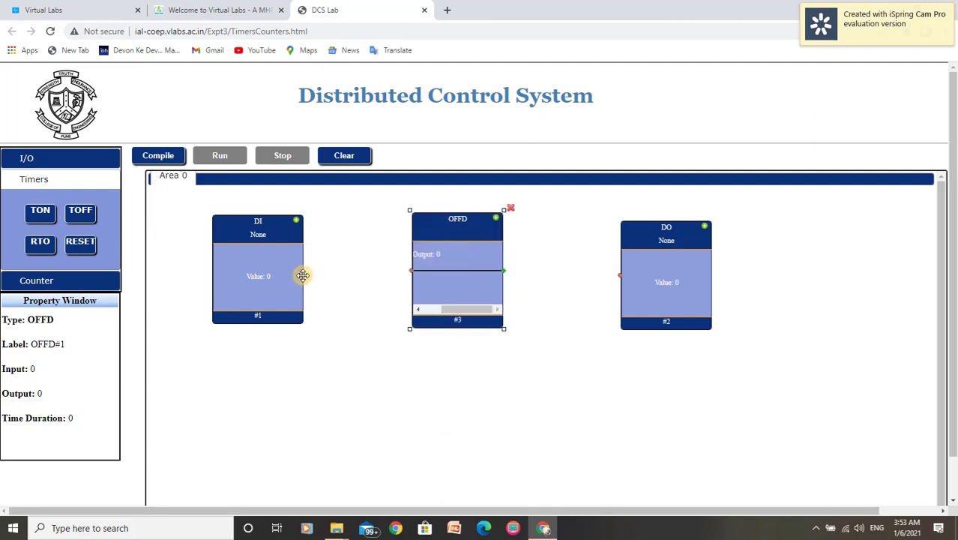
drag(320, 275, 407, 271)
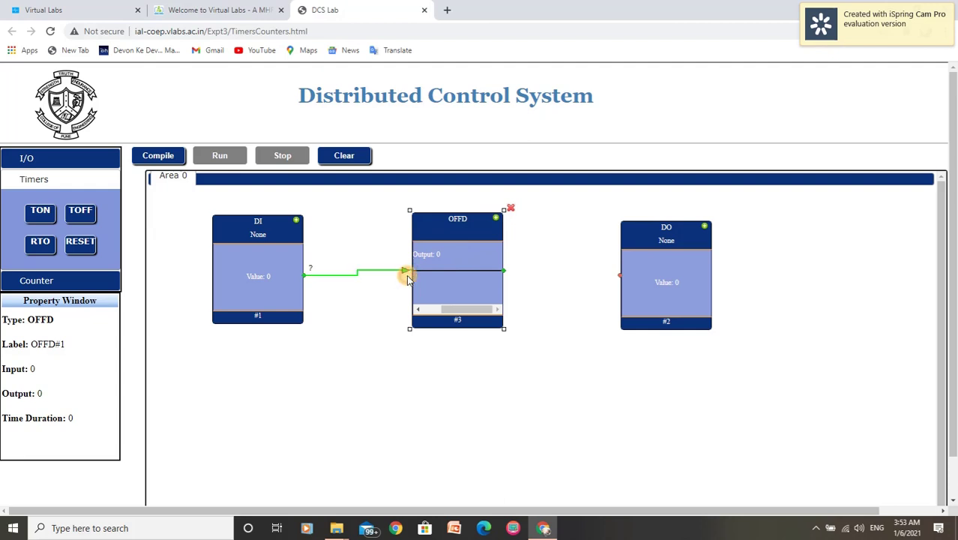
drag(467, 278, 620, 282)
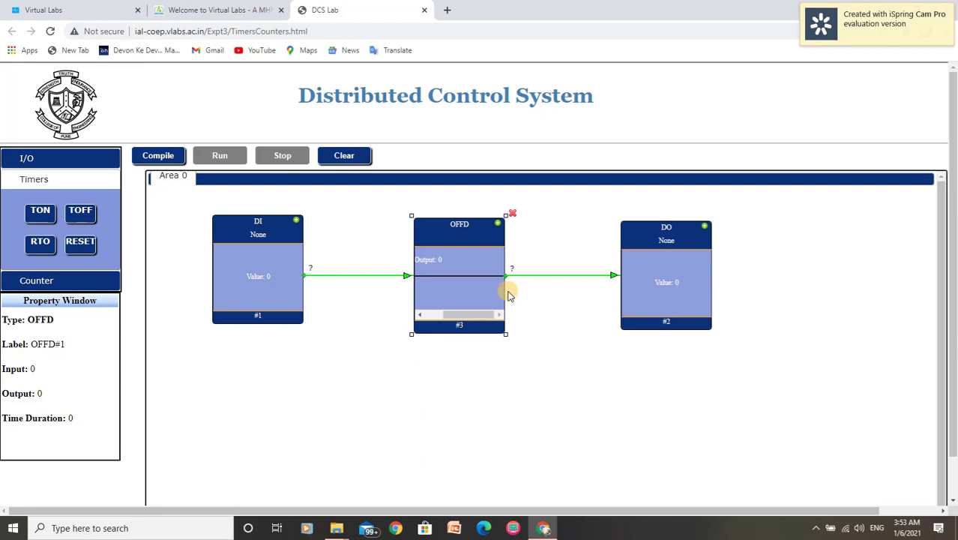
Step: Configure the OFFD timer block with a preset value of 7000
right_click(453, 293)
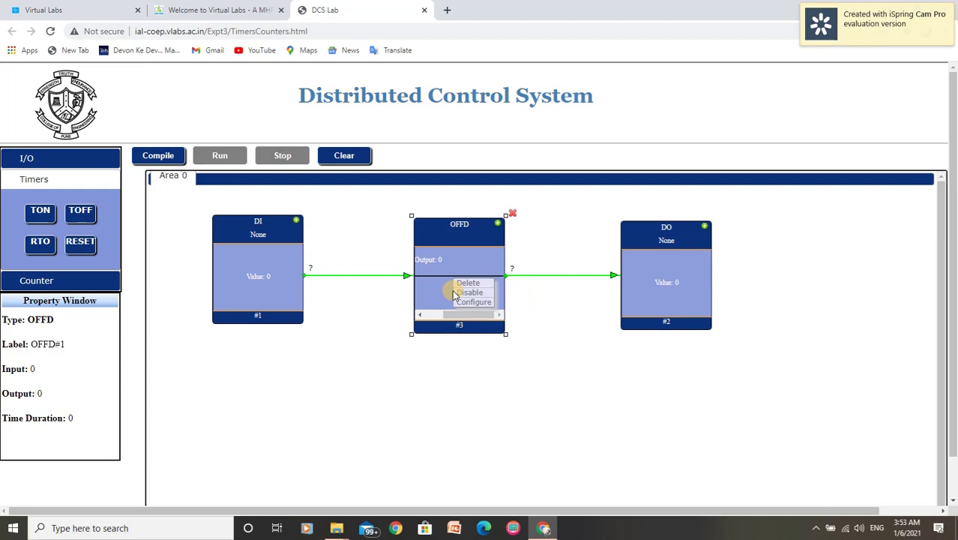
click(473, 302)
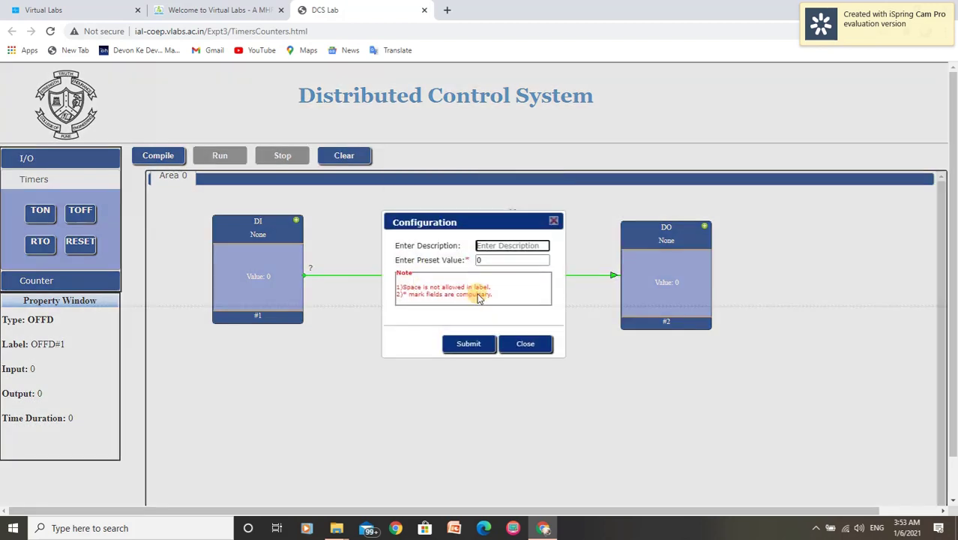
click(492, 260)
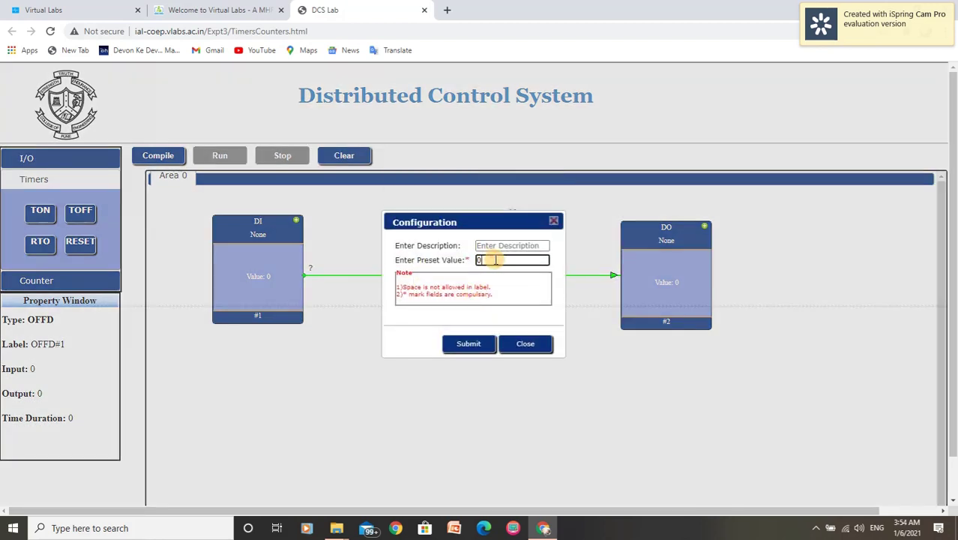
key(BackSpace)
text(7000)
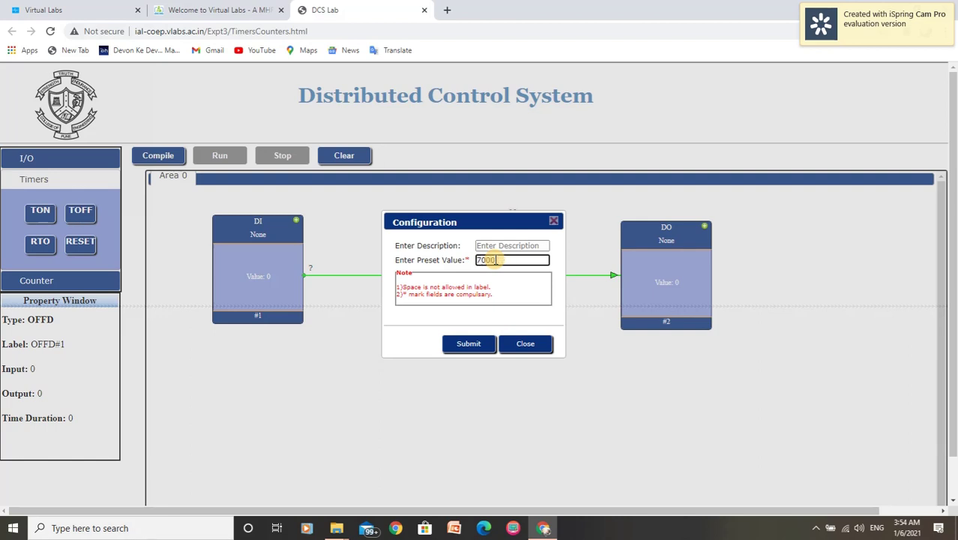
click(470, 344)
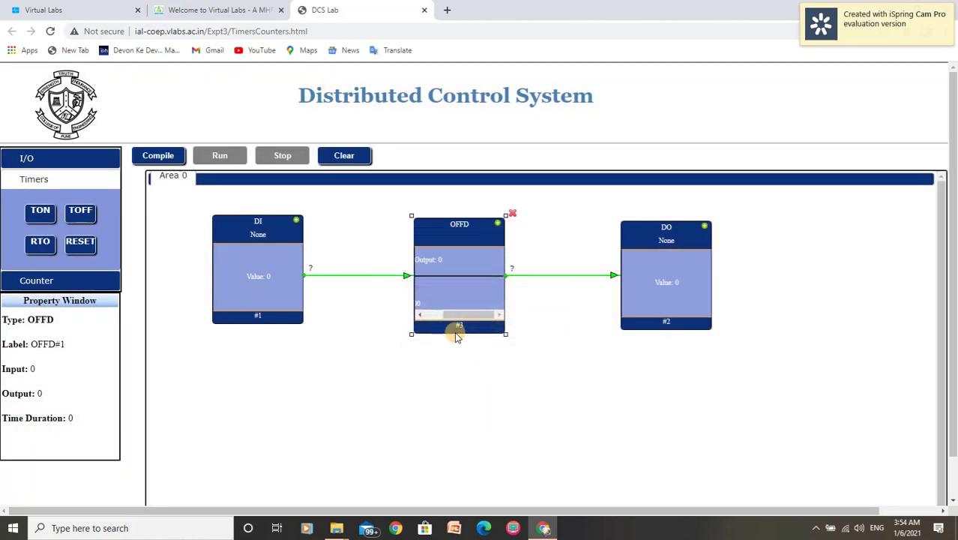
drag(442, 321, 423, 317)
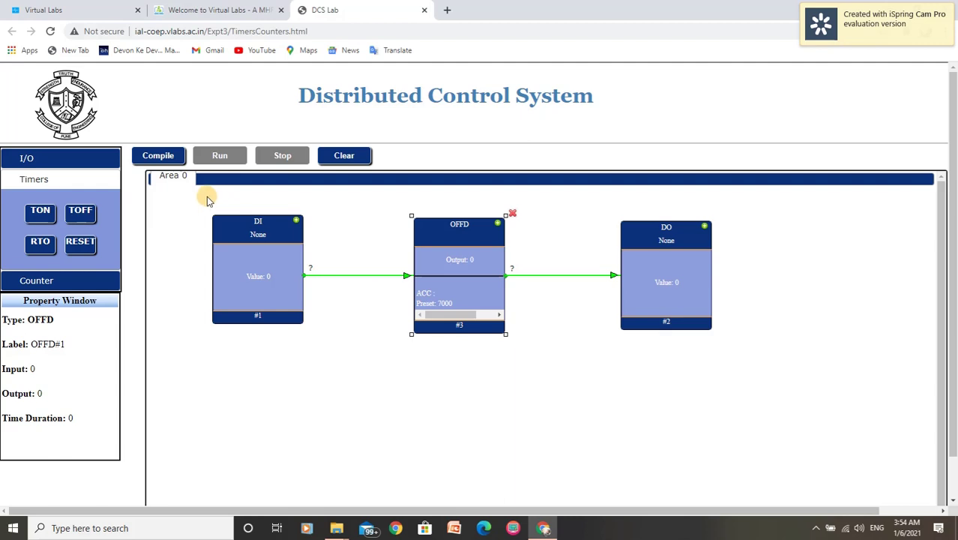
Step: Compile and run the off-delay timer logic, toggling the DI block's value to 1 and back to 0
click(171, 156)
click(216, 157)
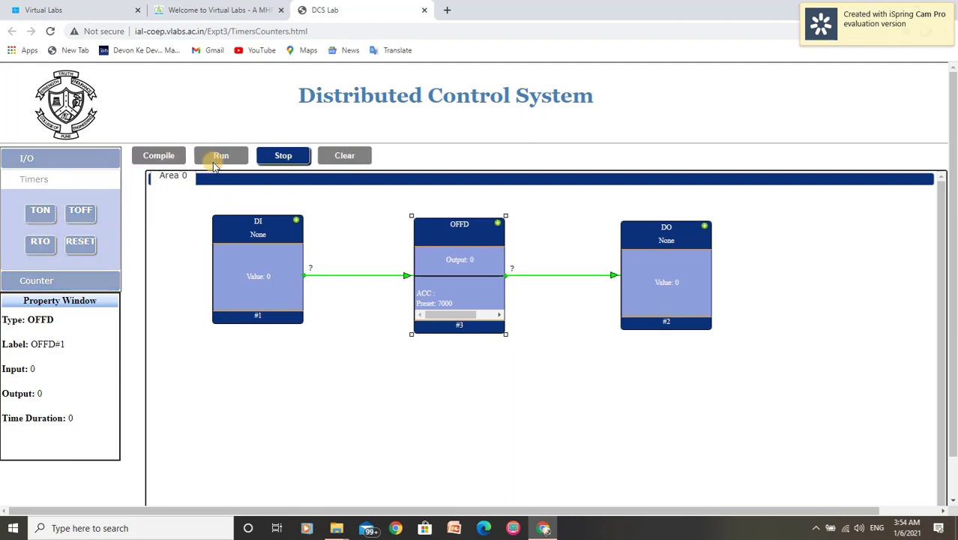
click(269, 261)
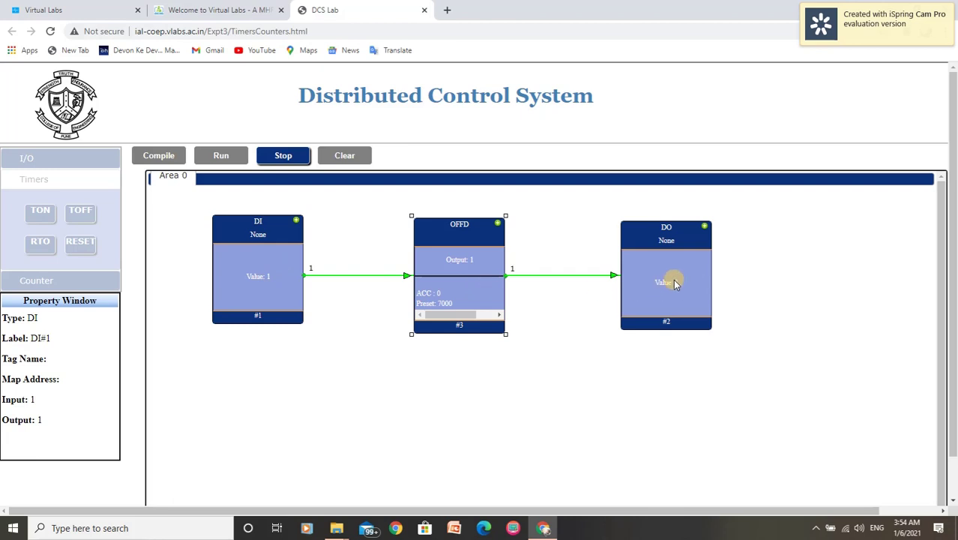
click(266, 267)
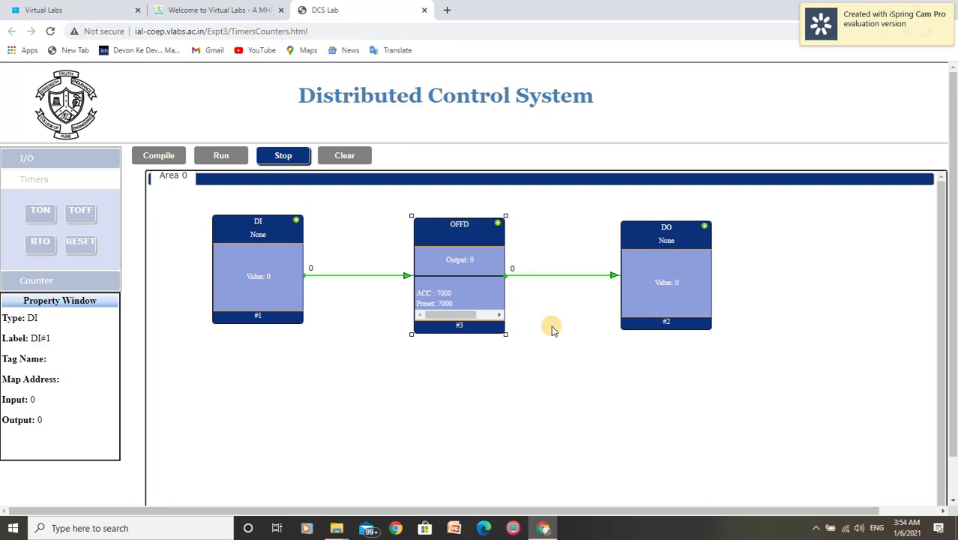
Step: Stop the running off-delay logic and delete the OFFD timer block
click(287, 158)
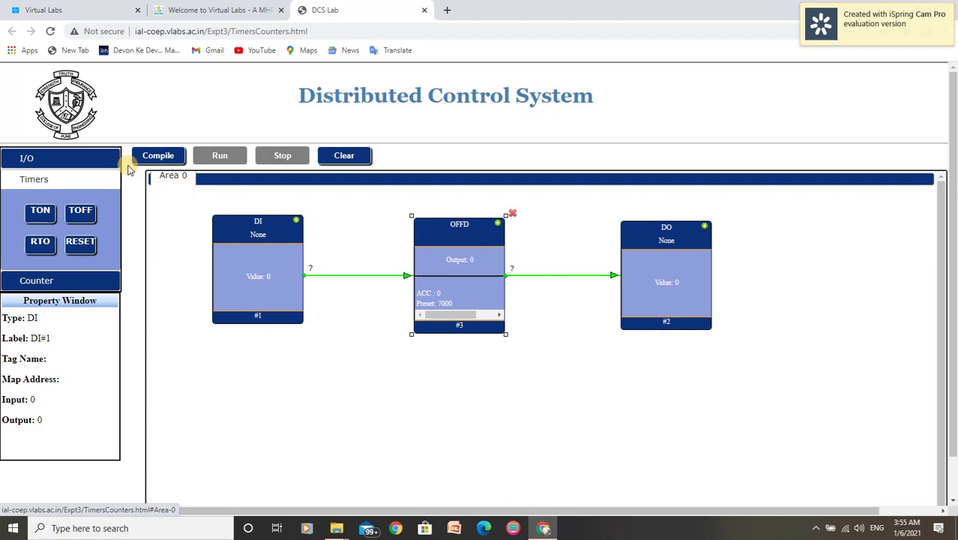
right_click(439, 232)
click(454, 225)
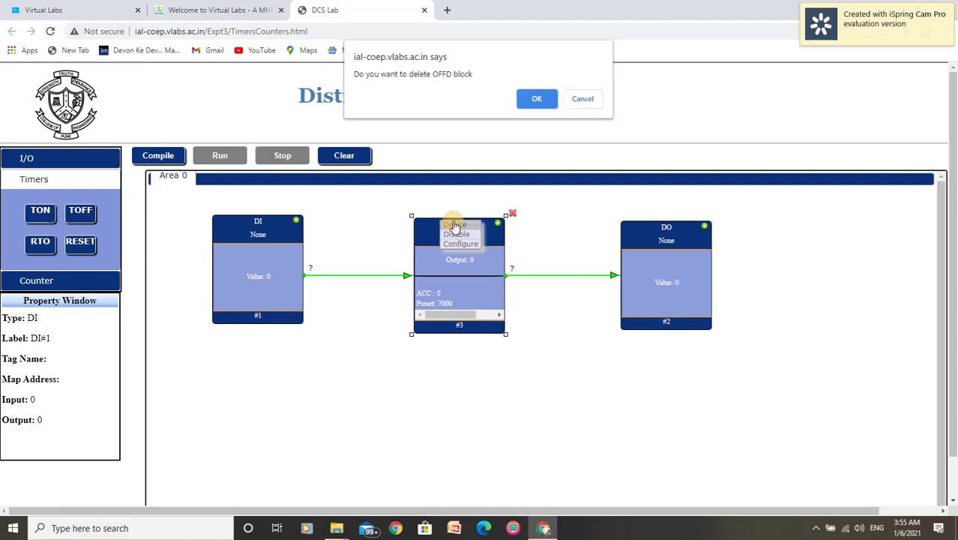
click(535, 100)
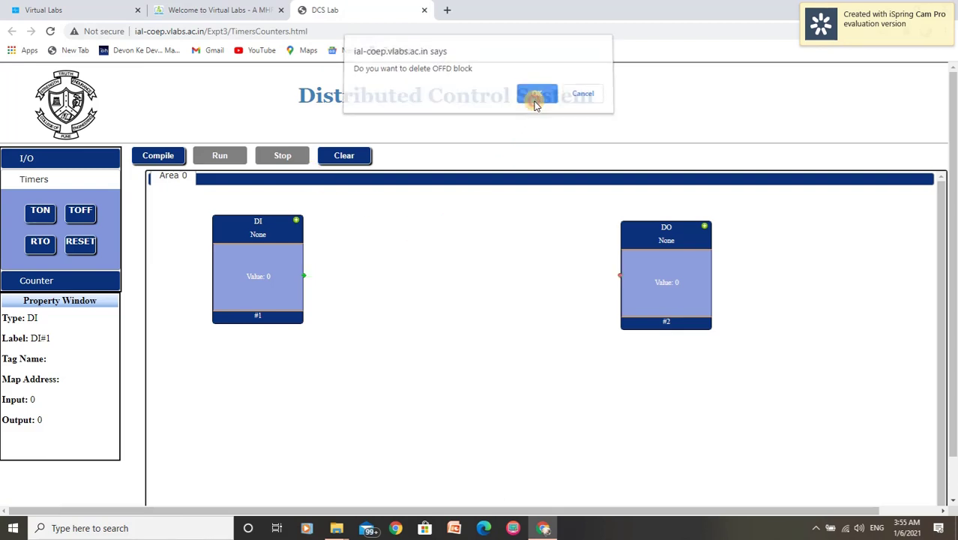
Step: Place an Up counter block between the DI and DO blocks, and a counter RESET block below the DI block
click(72, 281)
click(49, 238)
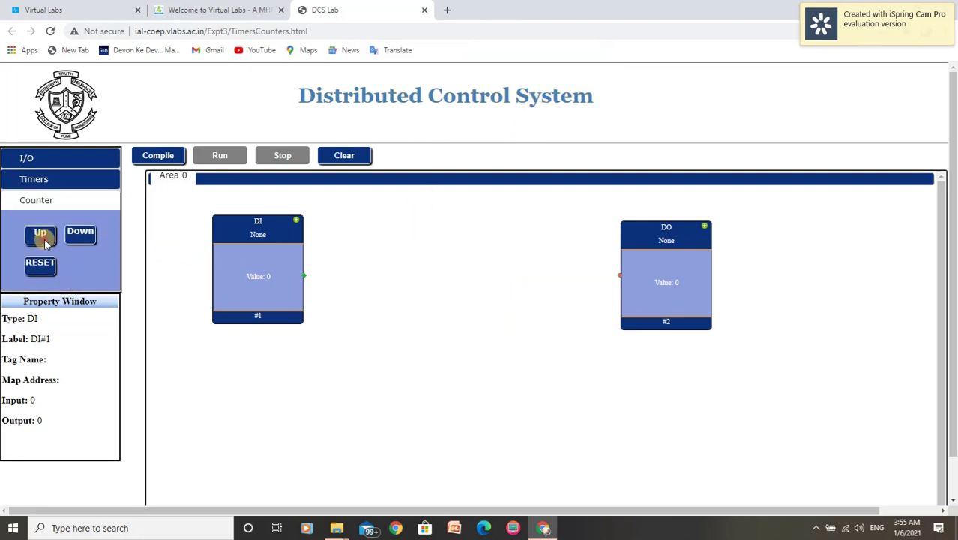
drag(460, 381, 466, 264)
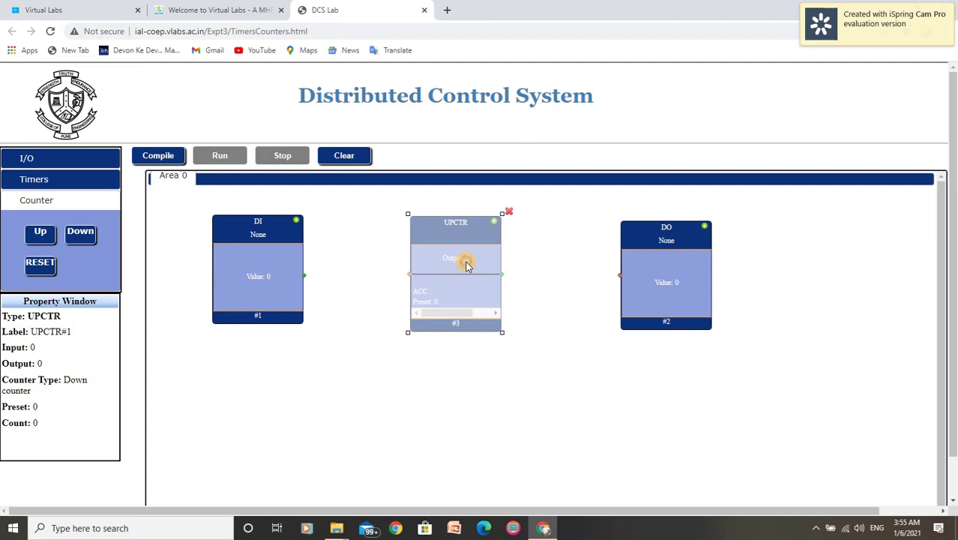
click(518, 353)
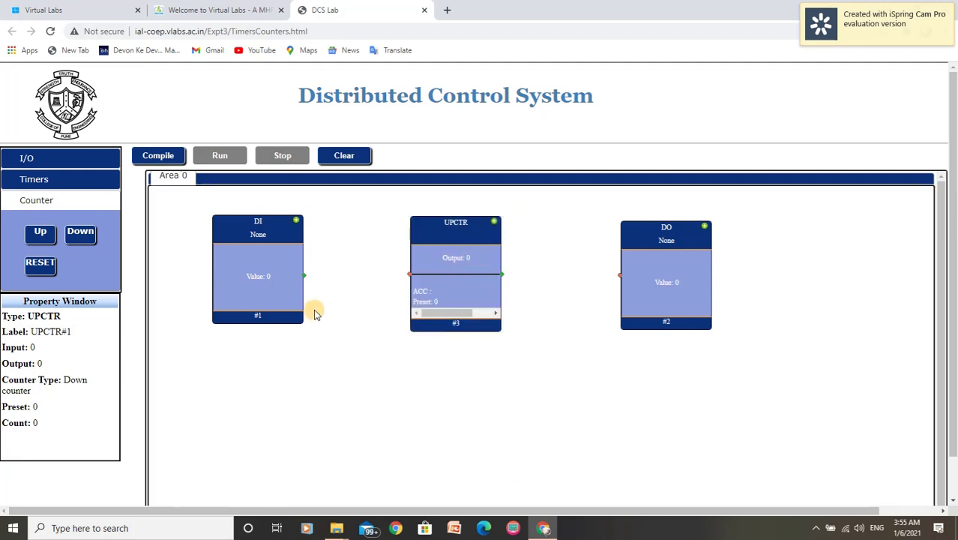
drag(443, 279, 449, 277)
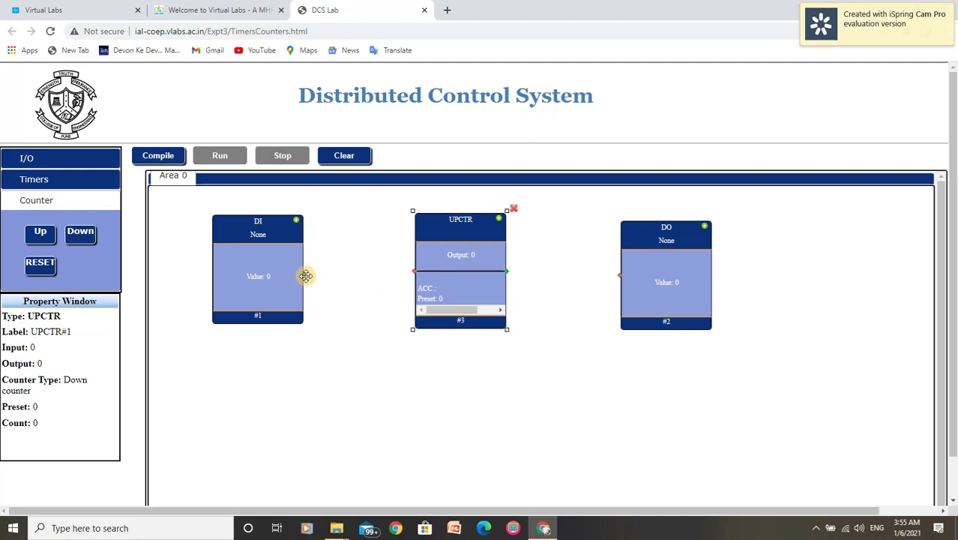
drag(34, 266, 317, 395)
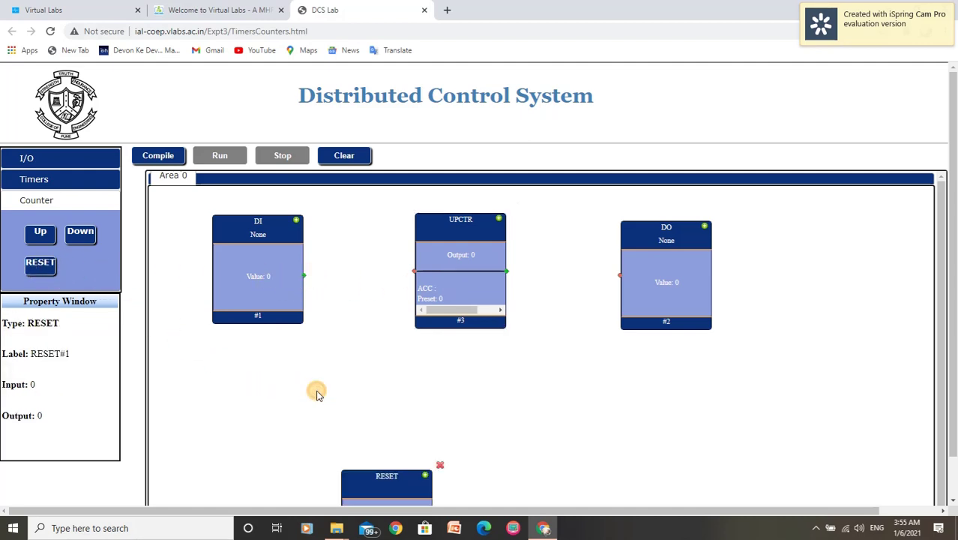
drag(396, 491, 276, 389)
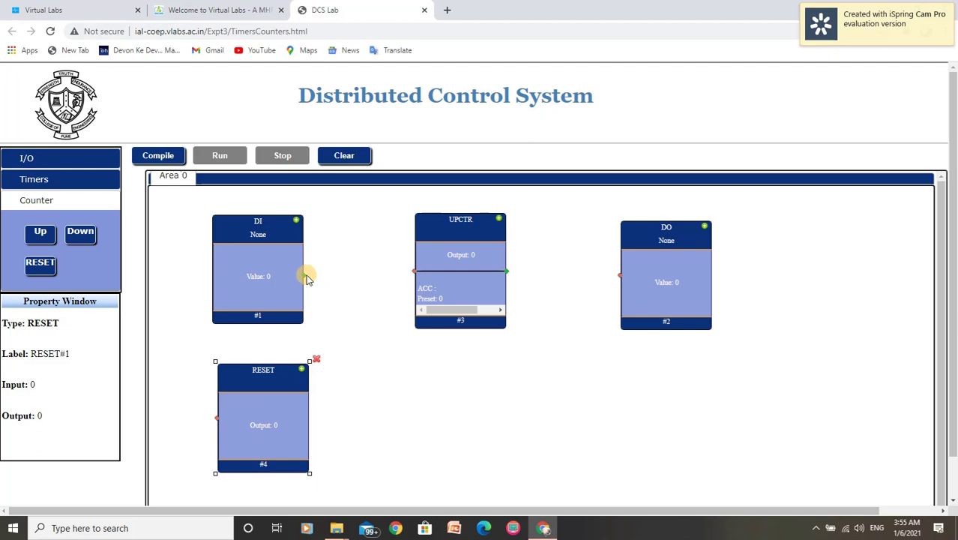
Step: Connect the DI output to the UPCTR input and the UPCTR output to the DO input, and move the RESET block below the DO block
drag(306, 275, 414, 273)
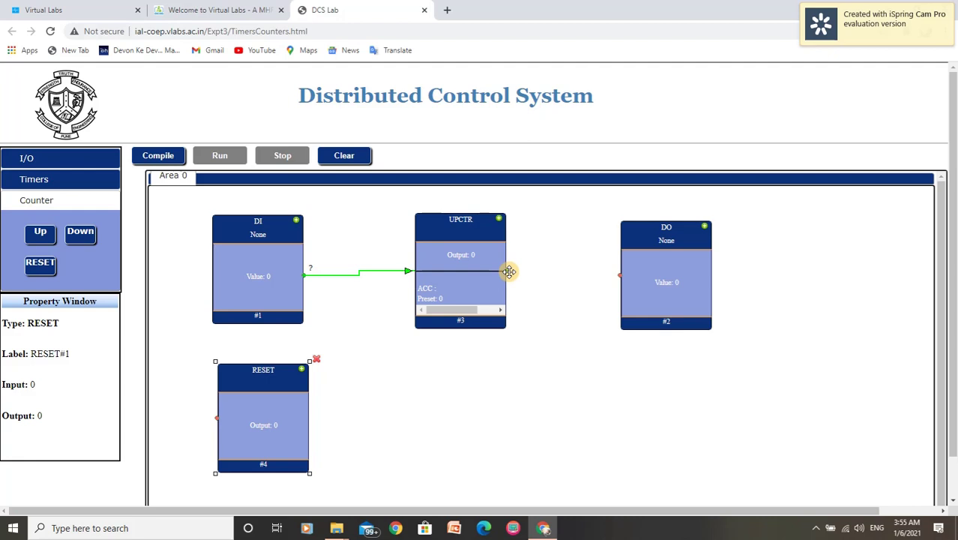
drag(510, 271, 620, 282)
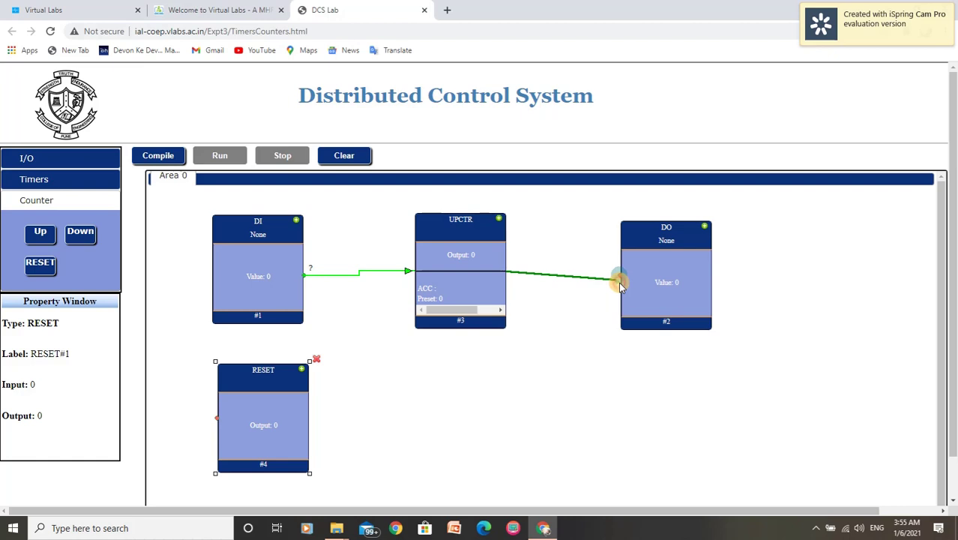
drag(618, 282, 619, 282)
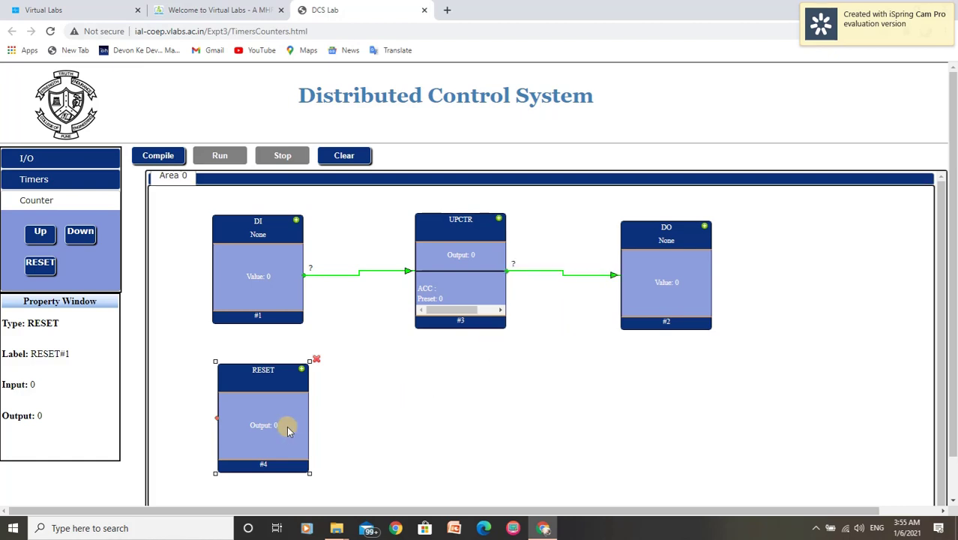
drag(261, 422, 667, 404)
right_click(666, 404)
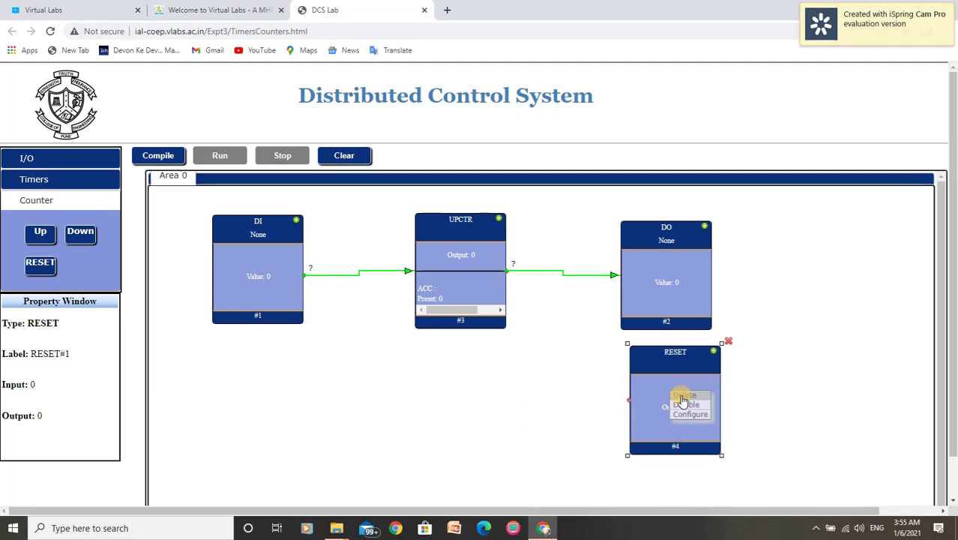
click(682, 396)
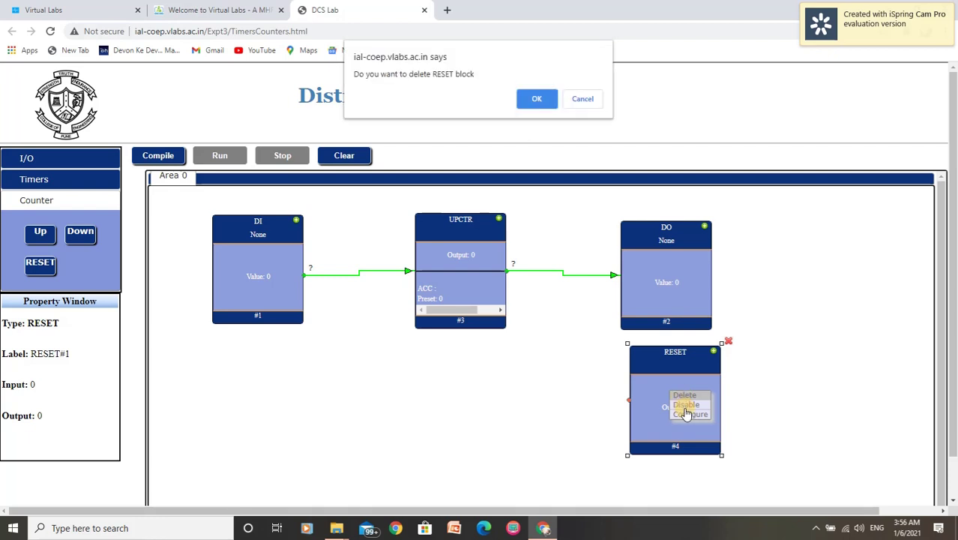
click(584, 98)
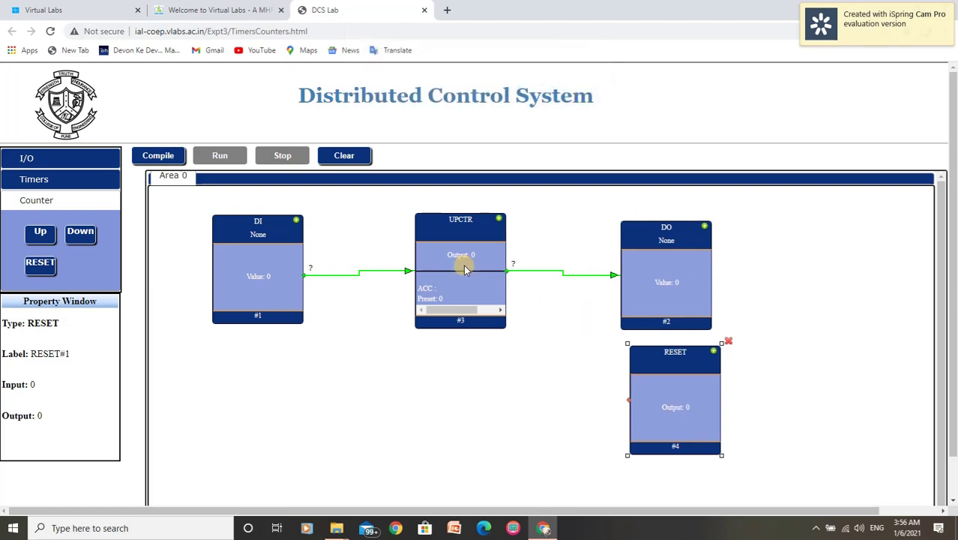
Step: Configure the UPCTR block with the description CU and a preset value of 5
right_click(444, 244)
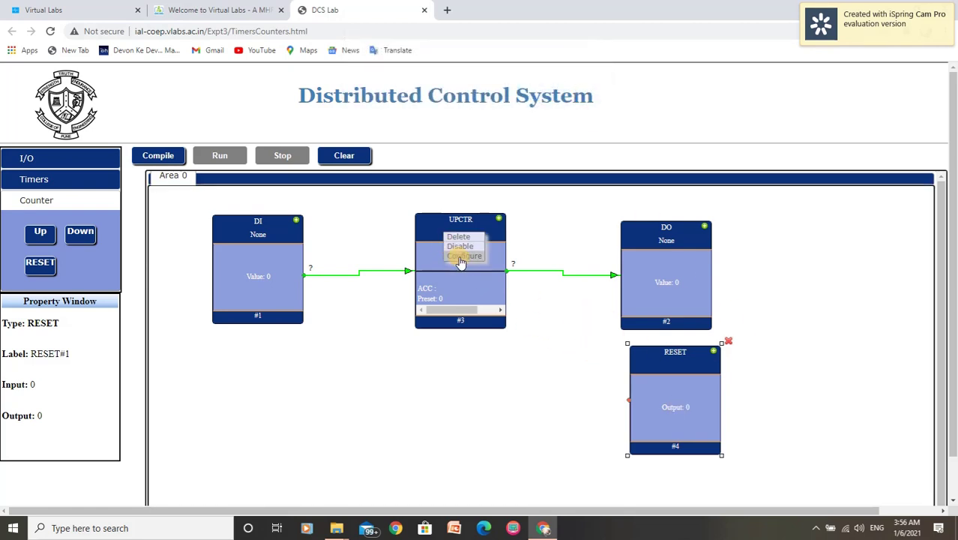
click(459, 259)
click(488, 246)
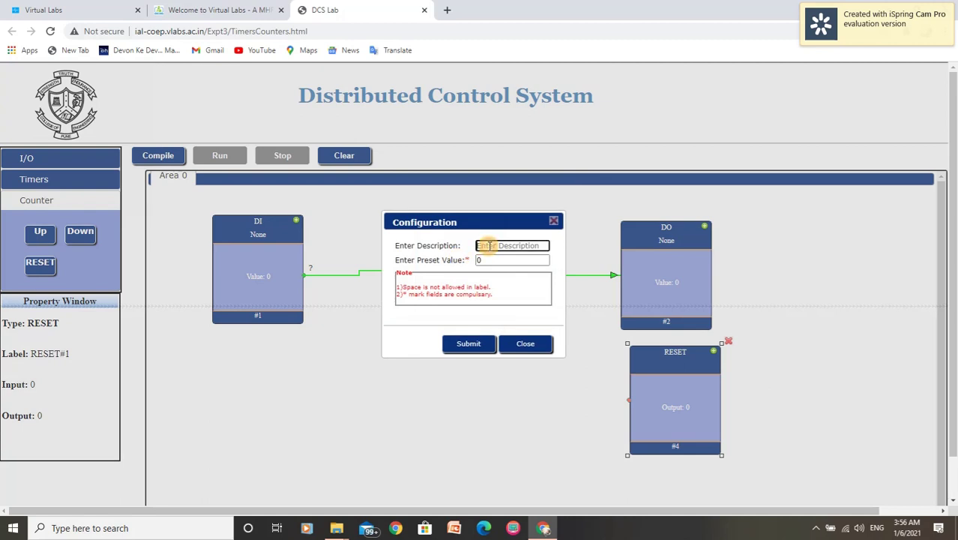
text(CU)
click(489, 261)
key(BackSpace)
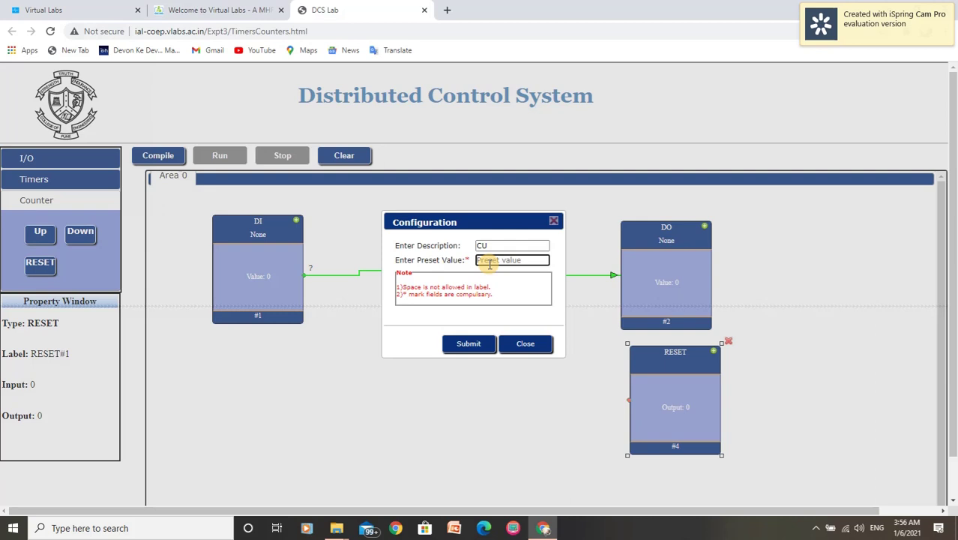
text(5)
click(482, 342)
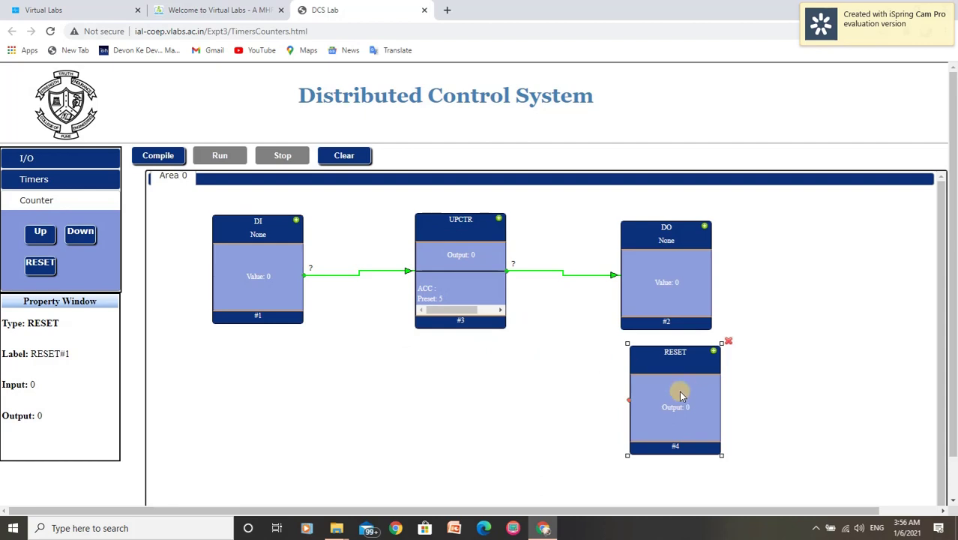
Step: Try to open the RESET block's configuration, moving the block to below the gap between the UPCTR and DO blocks
right_click(680, 384)
click(701, 403)
right_click(681, 383)
click(699, 410)
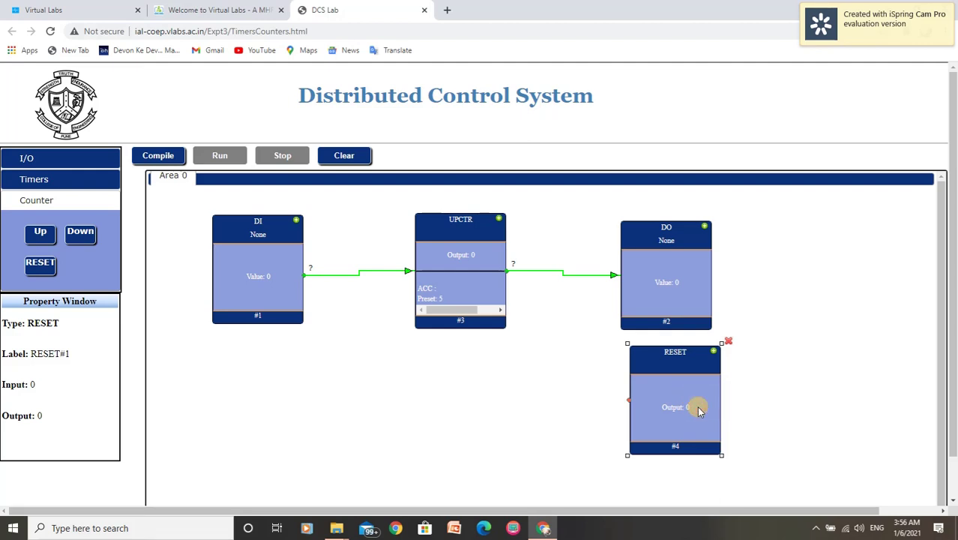
right_click(663, 387)
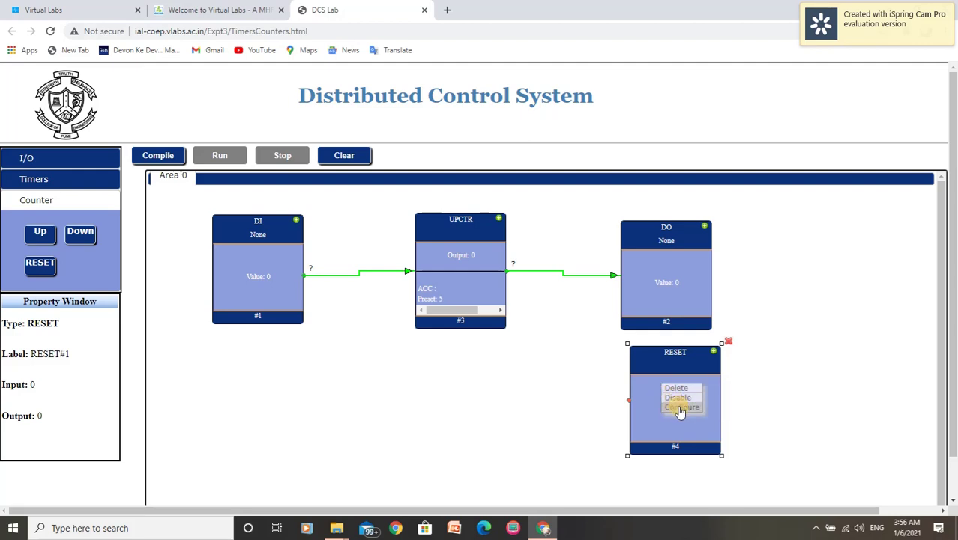
click(680, 410)
drag(674, 386, 555, 380)
right_click(555, 380)
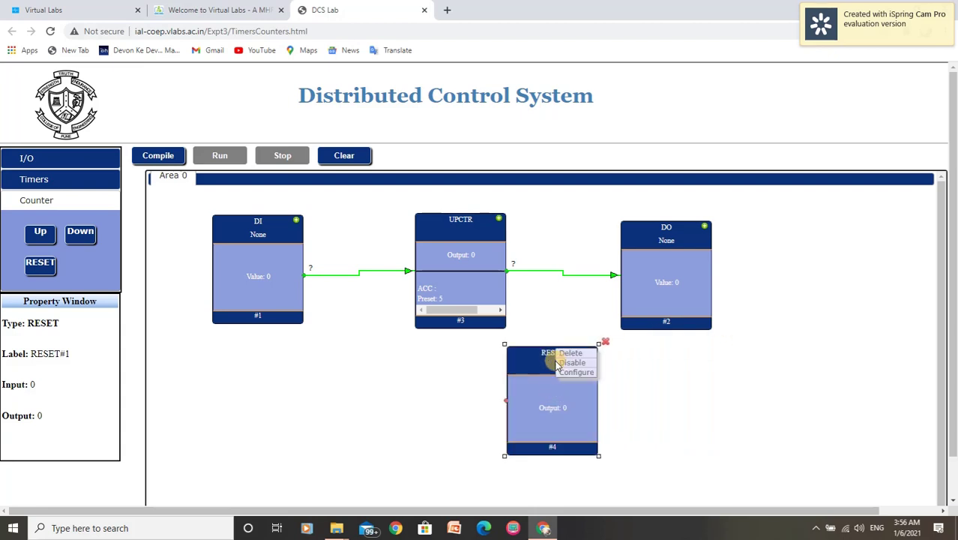
click(572, 373)
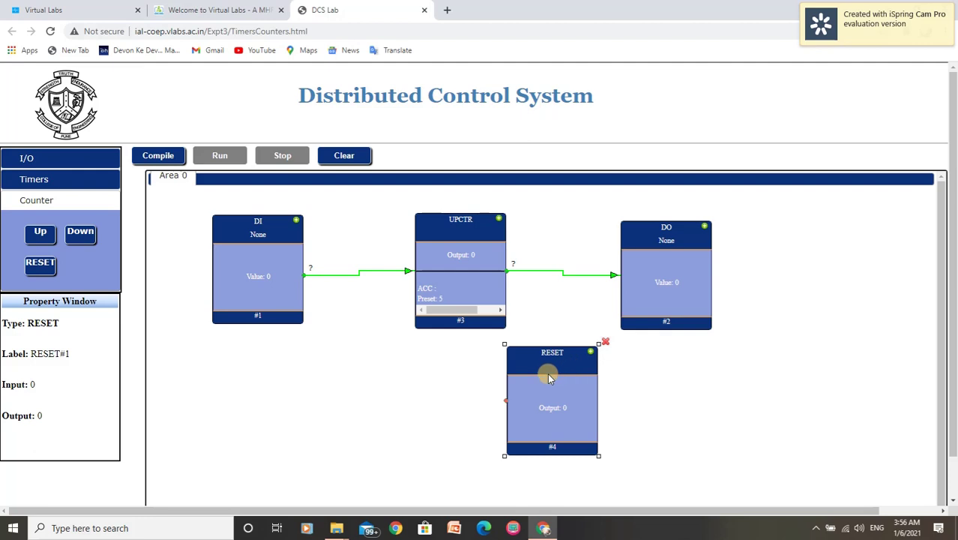
right_click(548, 373)
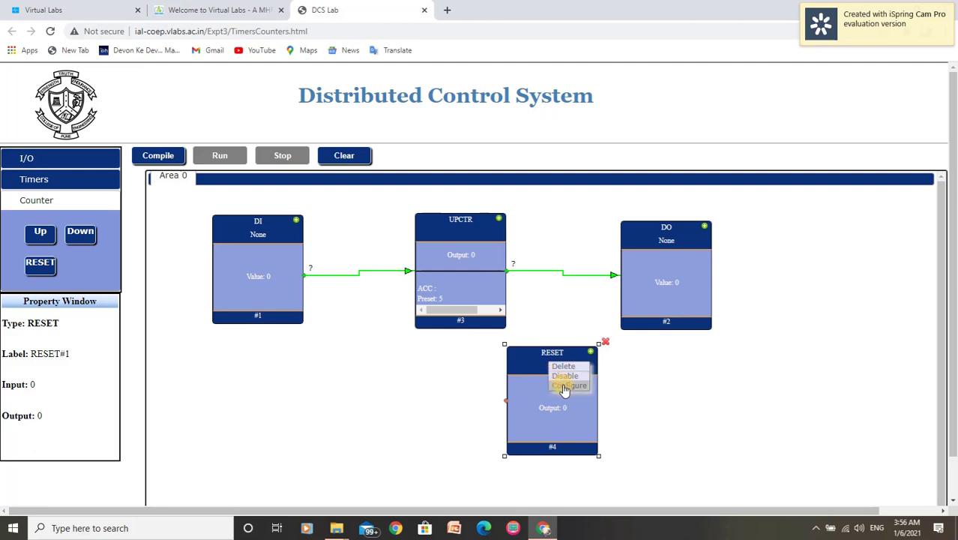
click(565, 387)
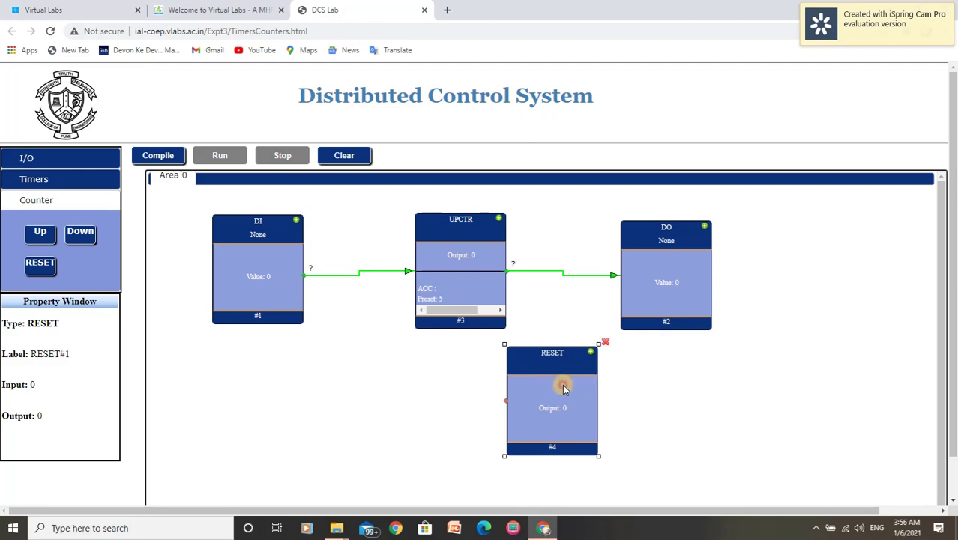
Step: Delete the RESET block, and compile and run the up-counter logic
click(605, 342)
click(482, 309)
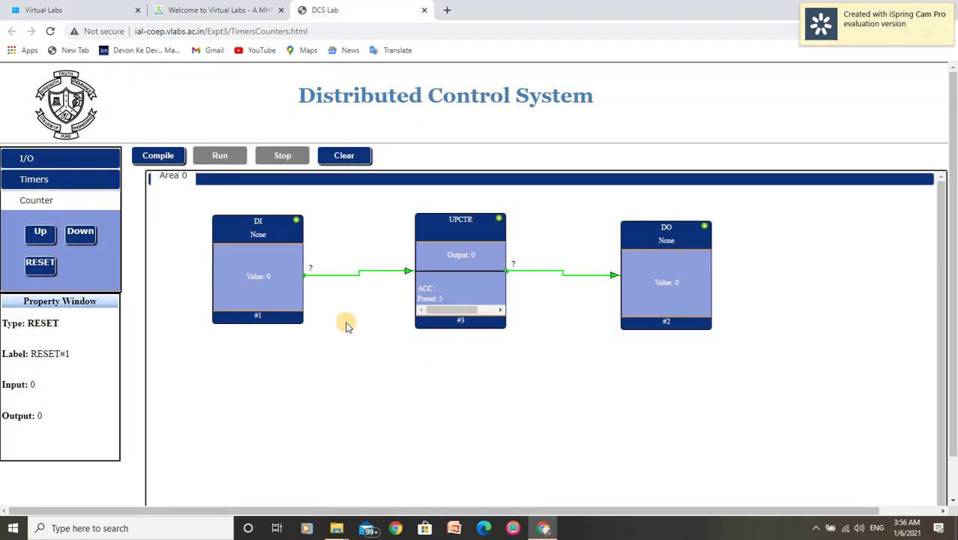
click(159, 155)
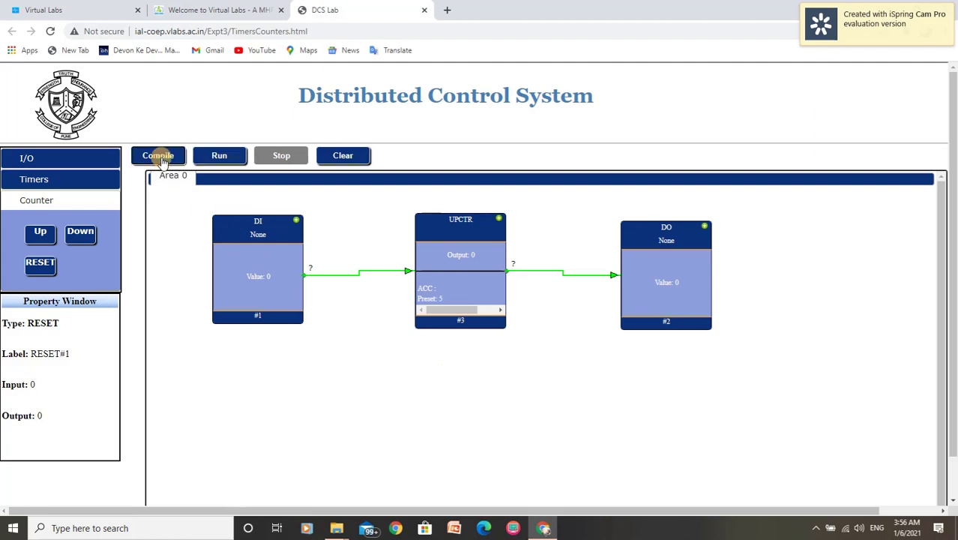
right_click(263, 274)
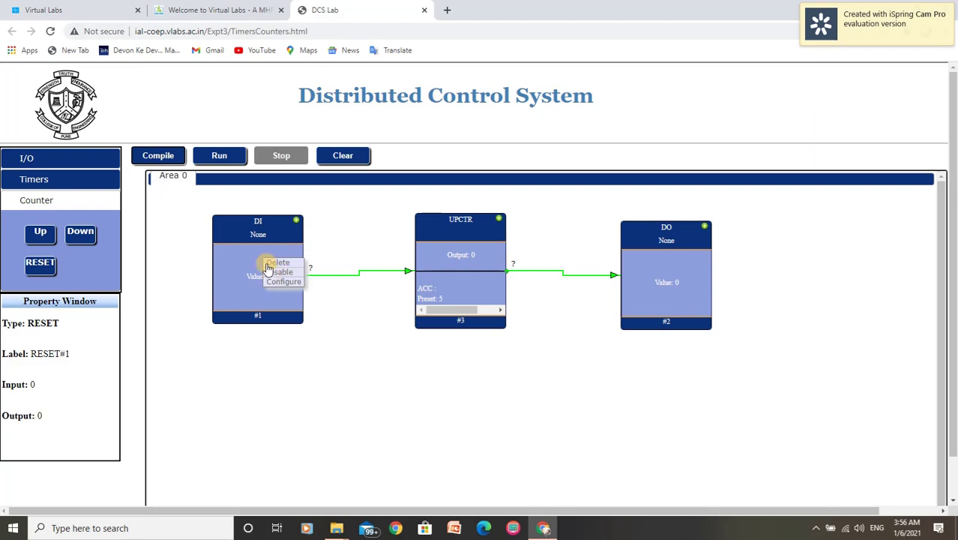
click(220, 156)
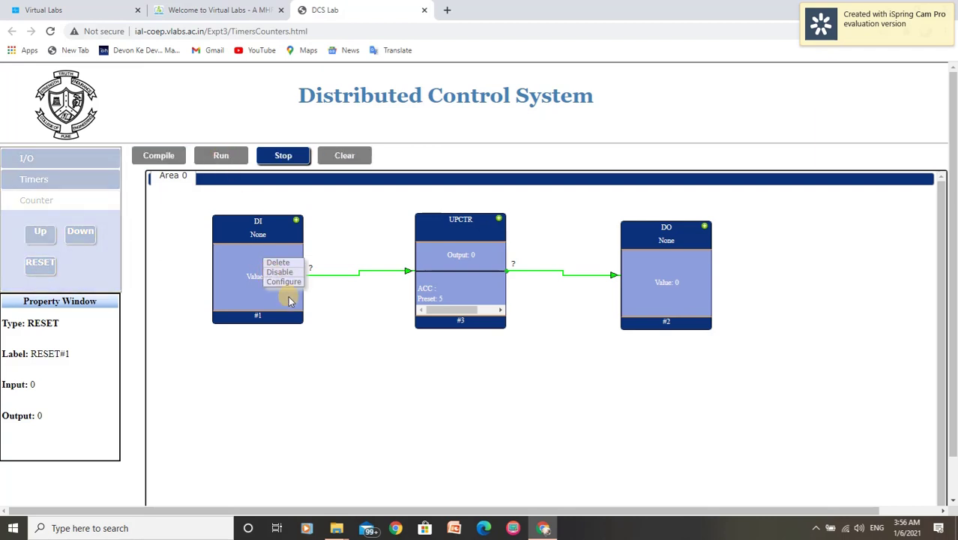
click(275, 361)
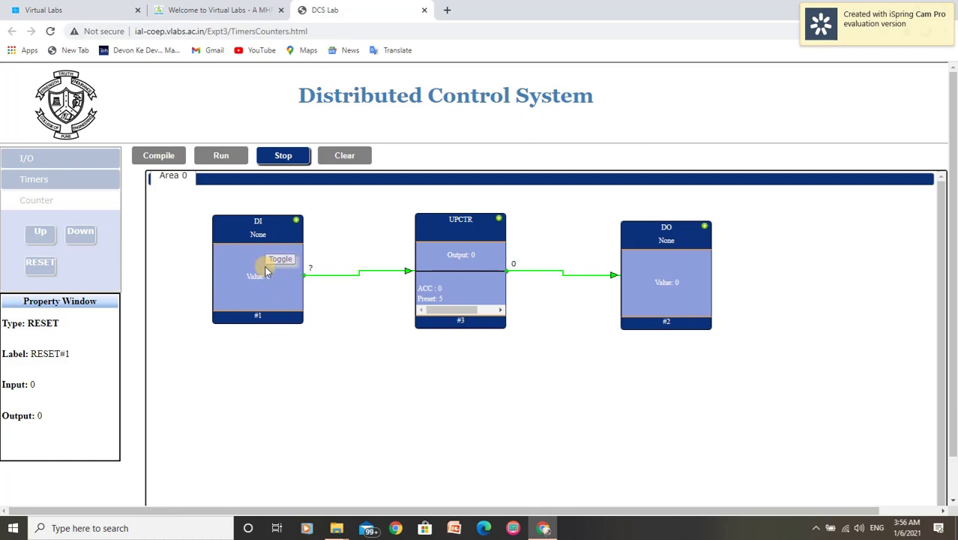
Step: Toggle the DI block's value repeatedly between 1 and 0 until the up counter's accumulated count reaches the preset of 5
click(275, 261)
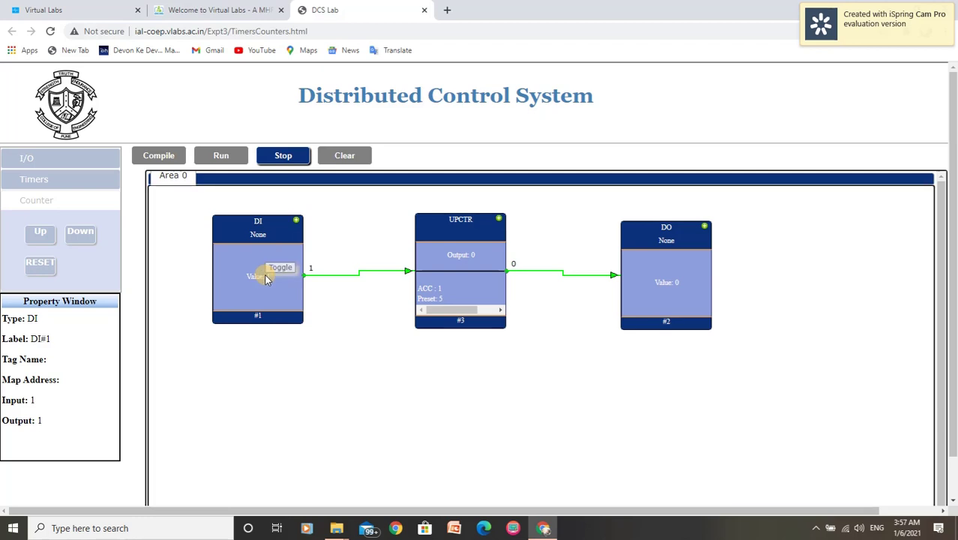
click(275, 272)
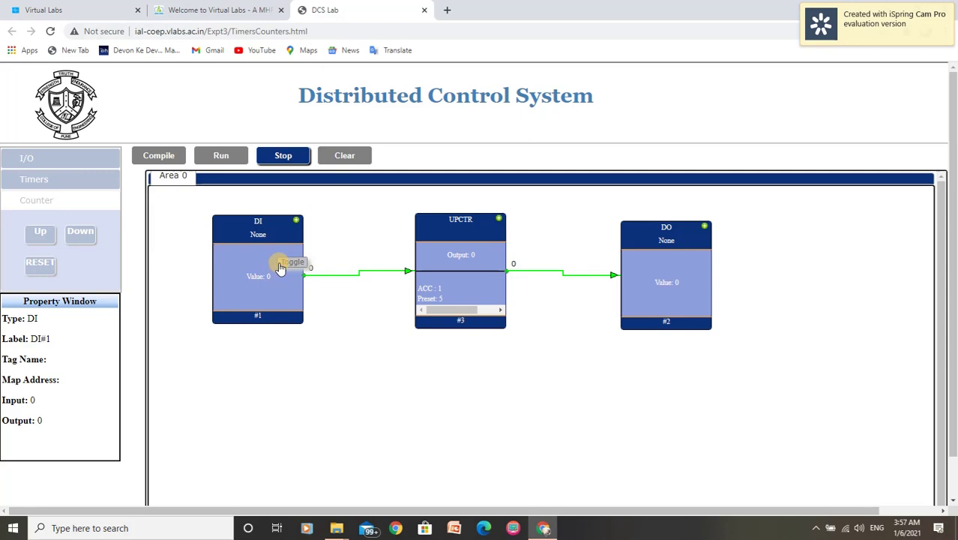
click(270, 274)
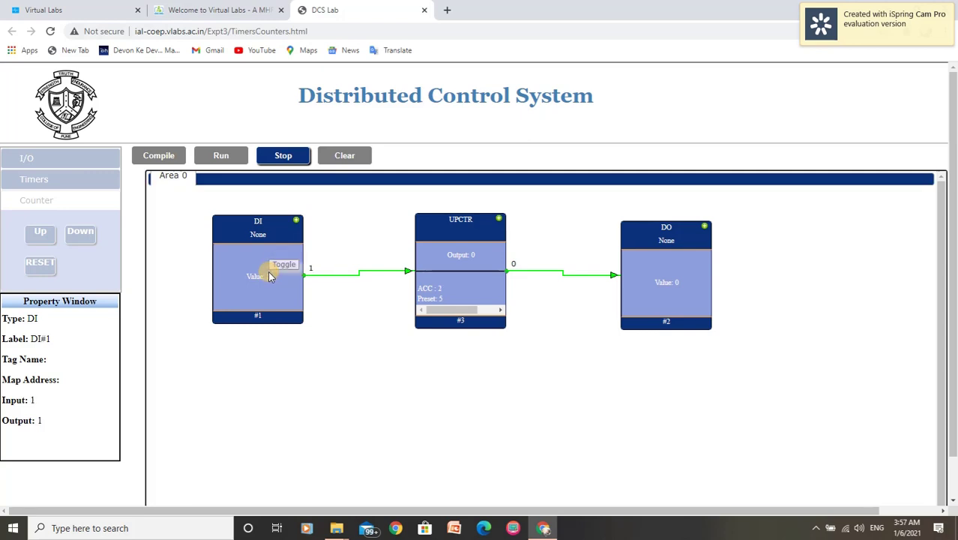
click(273, 267)
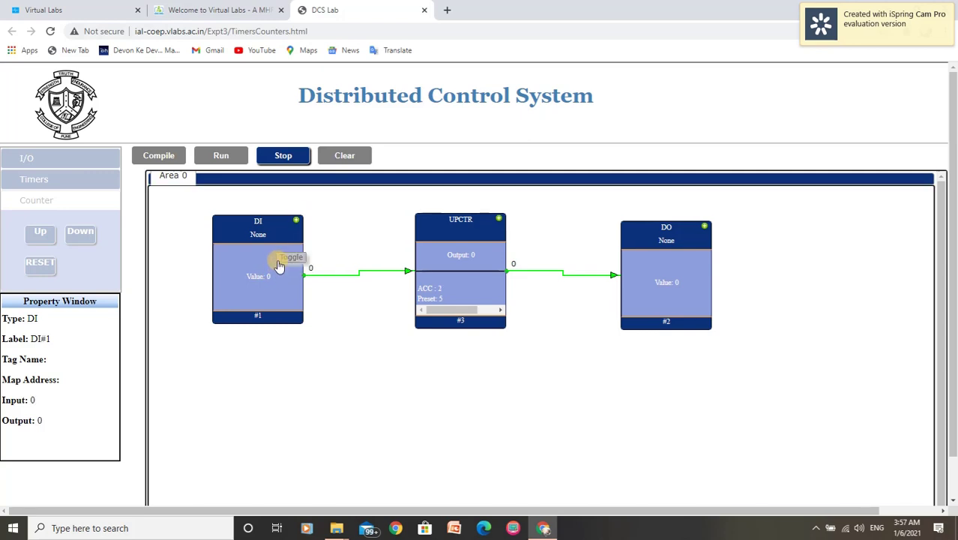
click(279, 262)
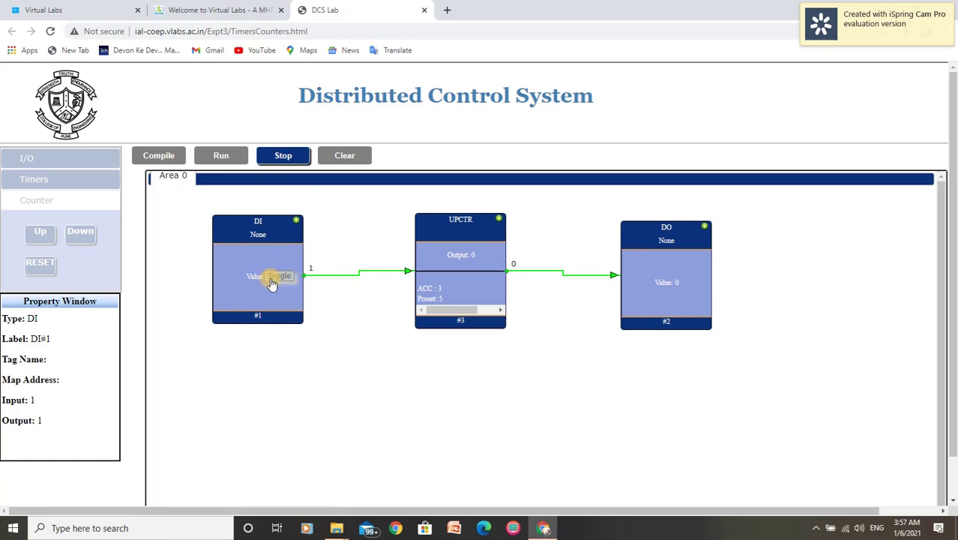
click(273, 276)
click(273, 275)
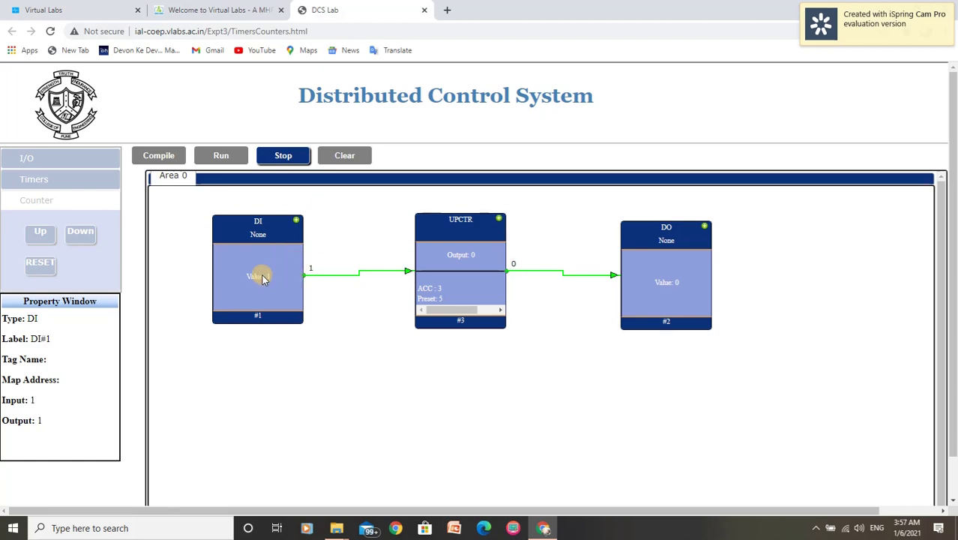
click(269, 270)
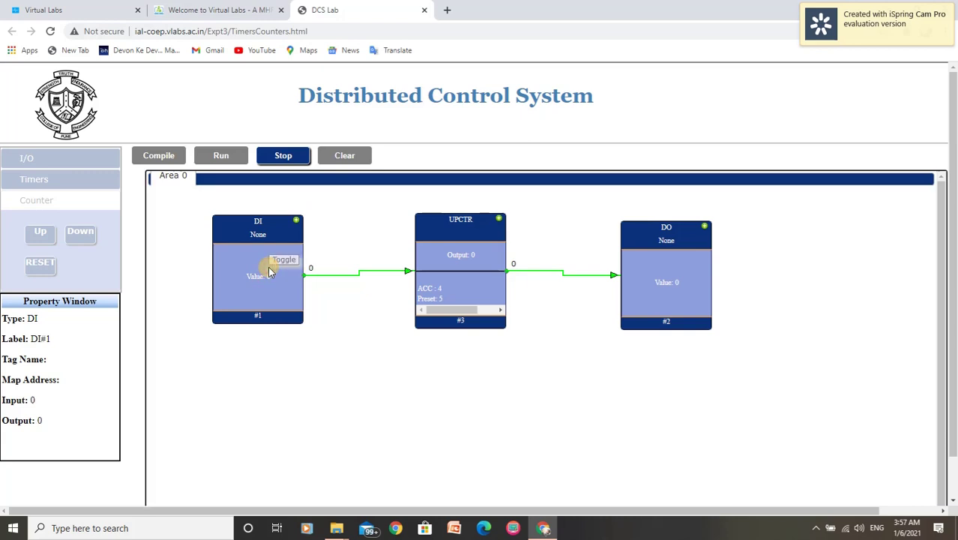
click(273, 265)
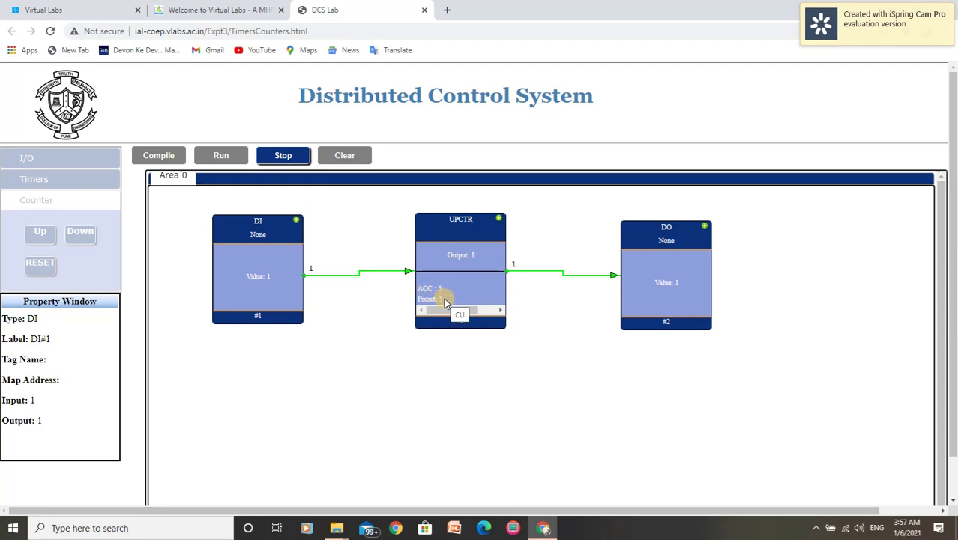
Step: Move the DO block slightly upward to line its input up with the UPCTR output
click(683, 291)
drag(683, 290, 685, 289)
click(756, 288)
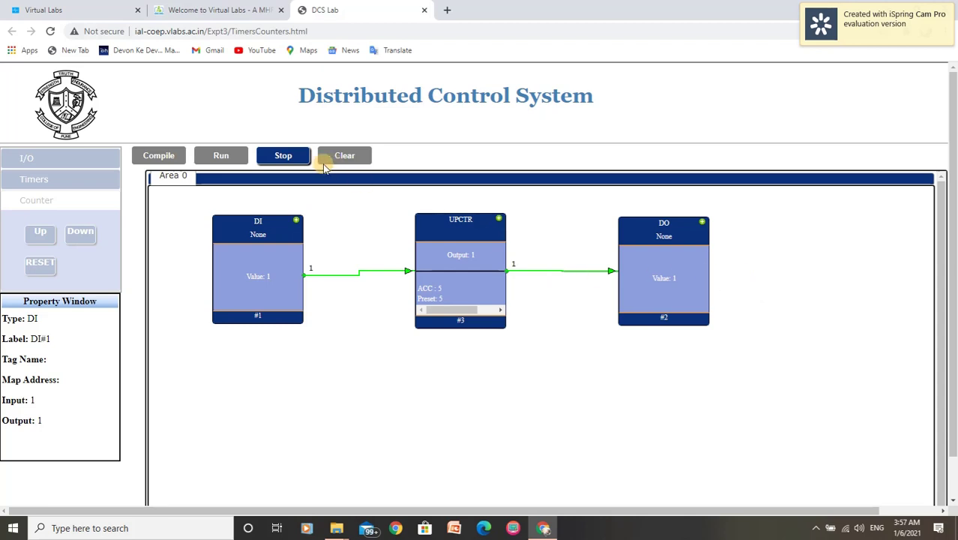
Step: Stop the running up-counter logic and delete the UPCTR block
click(283, 156)
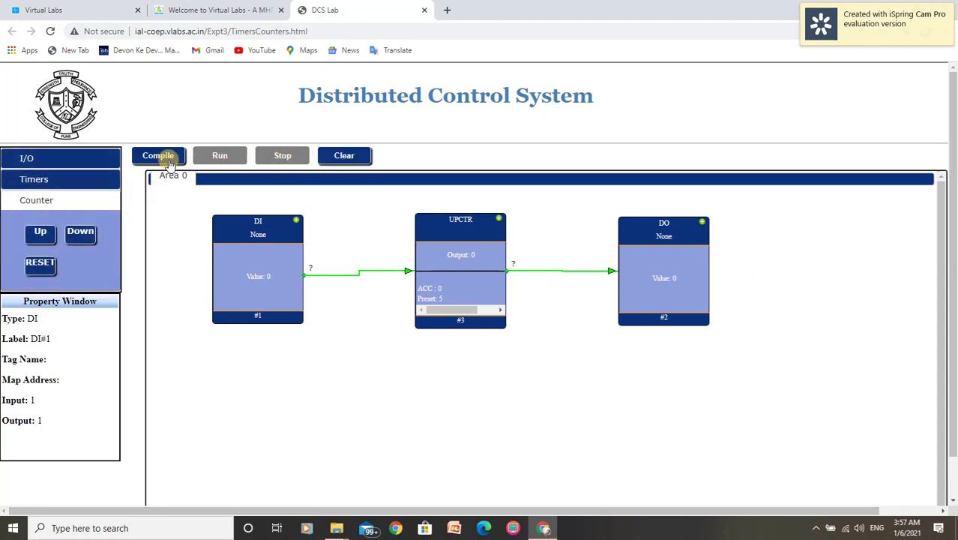
right_click(461, 216)
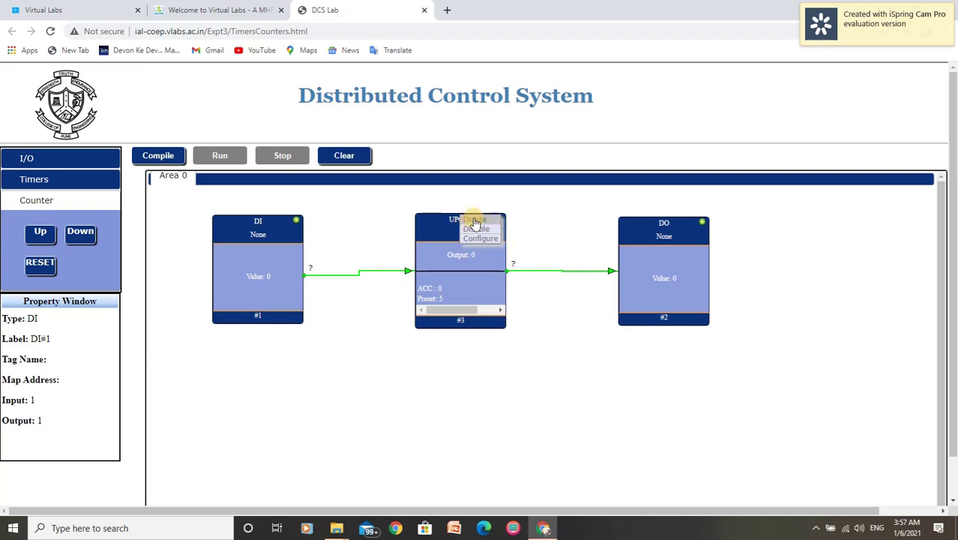
click(474, 222)
click(533, 102)
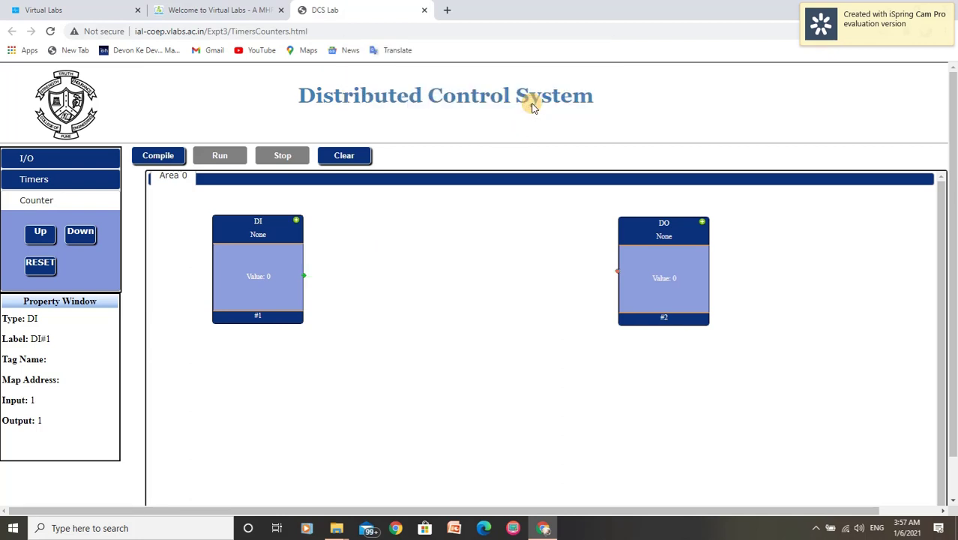
Step: Place a Down counter block between the DI and DO blocks
drag(78, 234, 456, 299)
drag(512, 418, 441, 288)
click(511, 412)
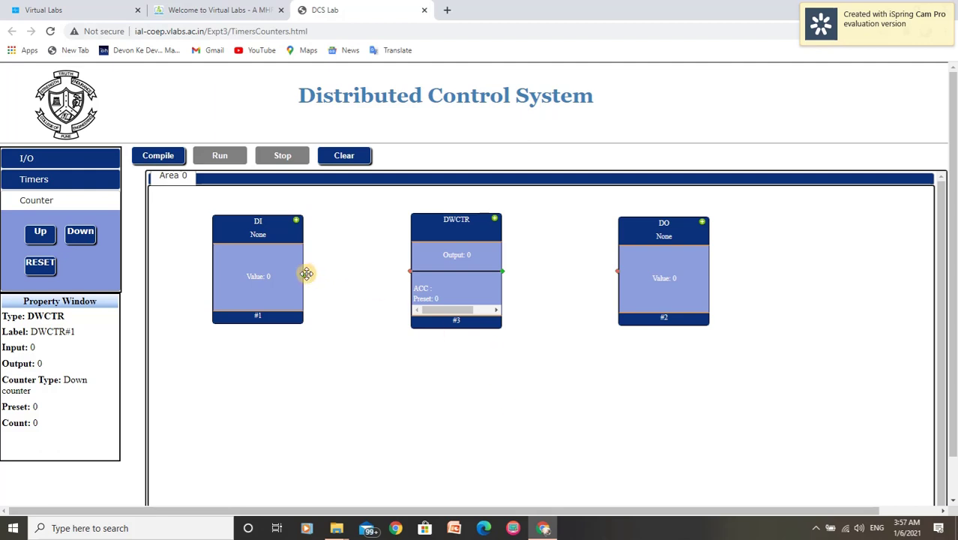
Step: Connect the DI output to the DWCTR input and the DWCTR output to the DO input, nudging the DO block slightly upward
drag(304, 274, 409, 271)
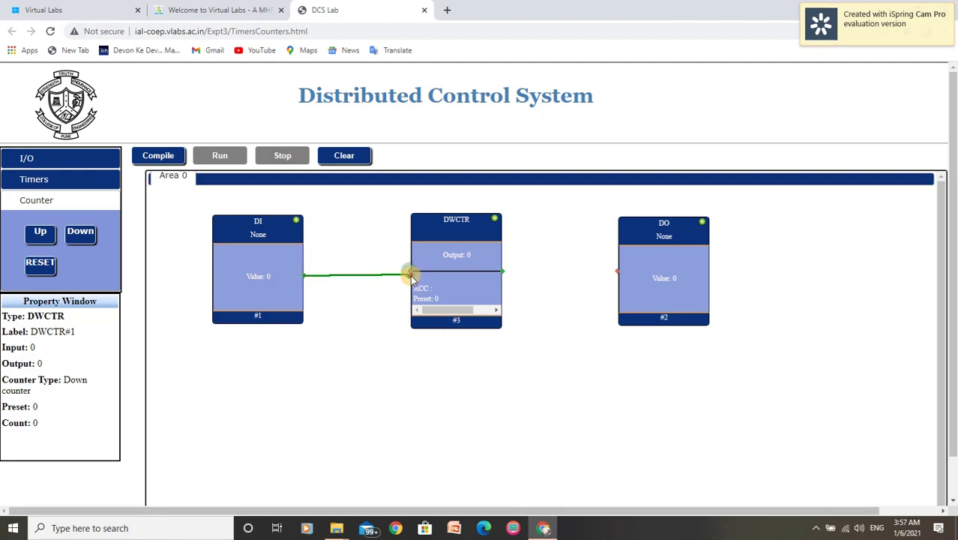
drag(506, 272, 616, 274)
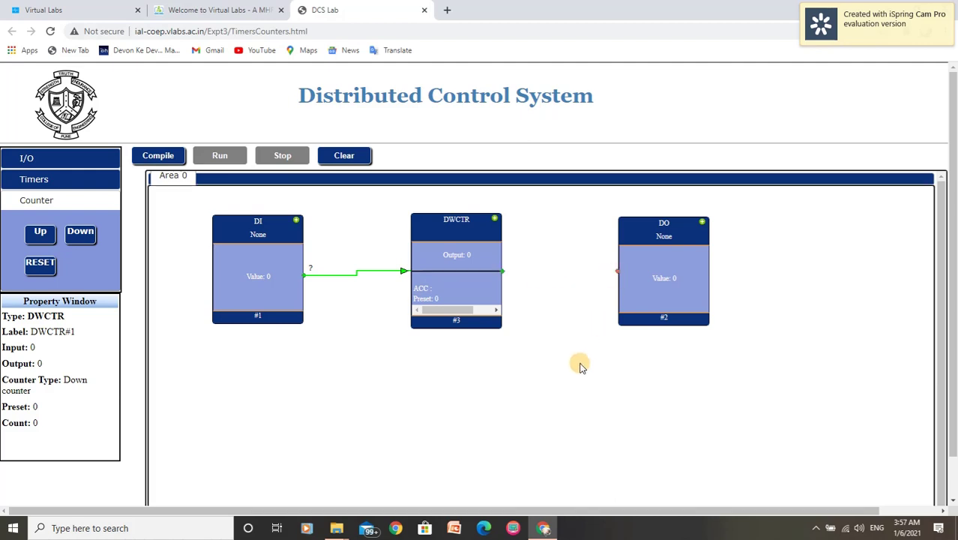
drag(507, 274, 615, 275)
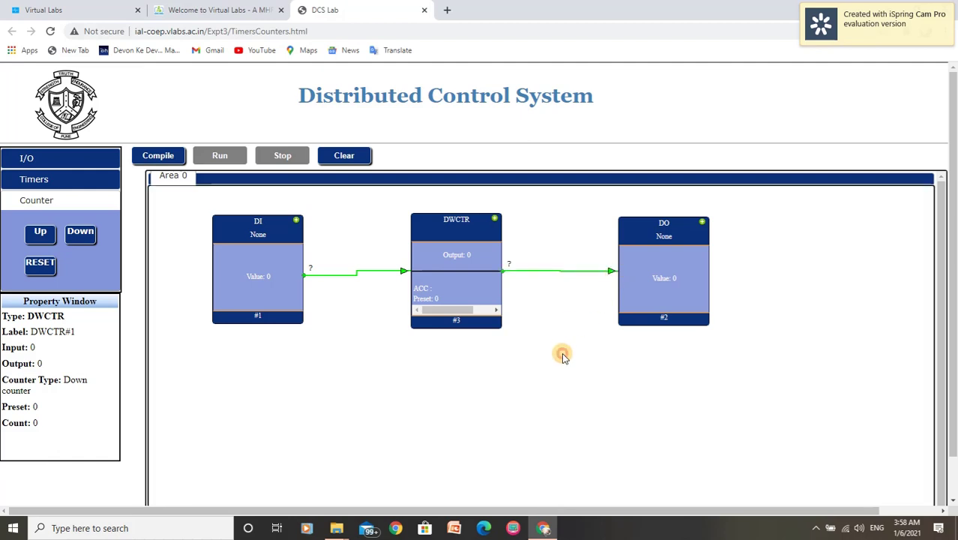
click(688, 300)
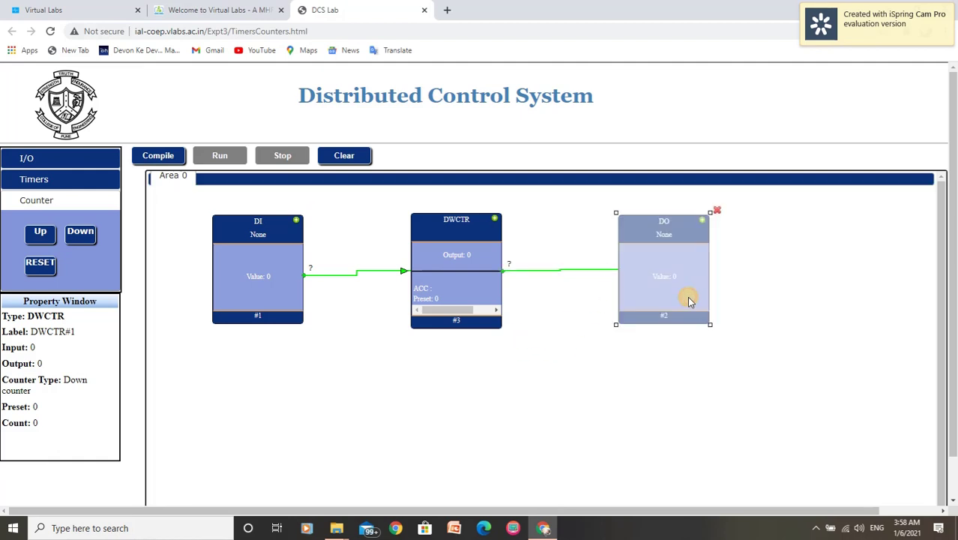
Step: Configure the DWCTR block with the description DC and a preset value of 6
right_click(461, 278)
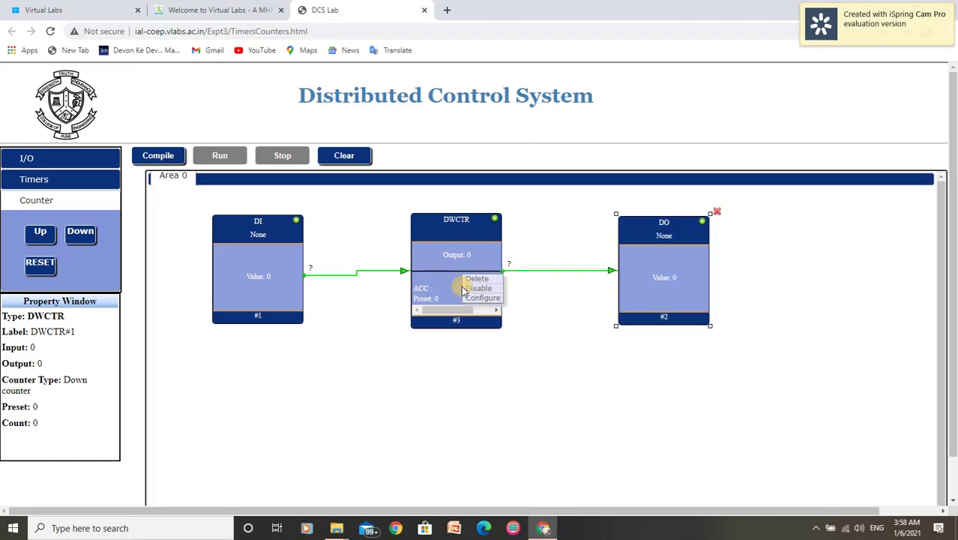
click(481, 299)
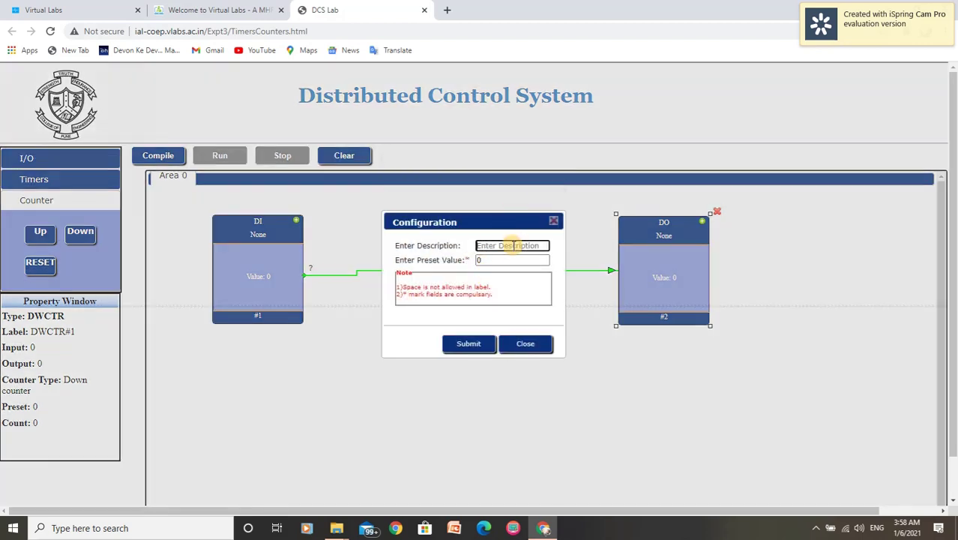
text(DC)
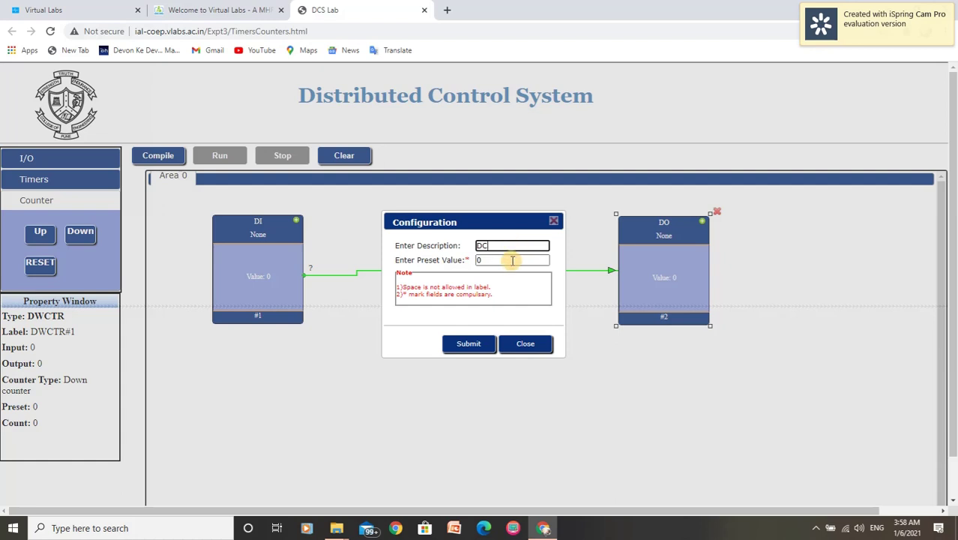
click(512, 260)
key(BackSpace)
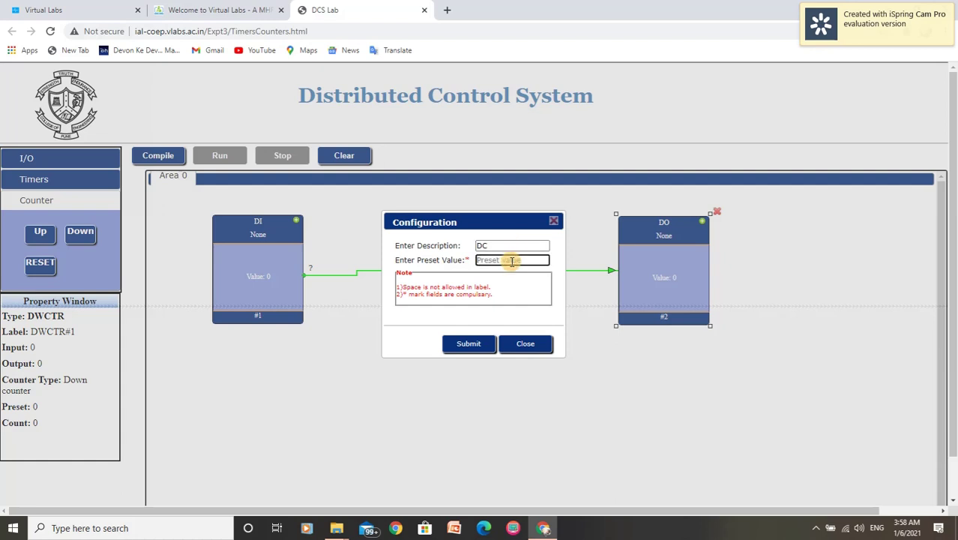
text(6)
click(471, 343)
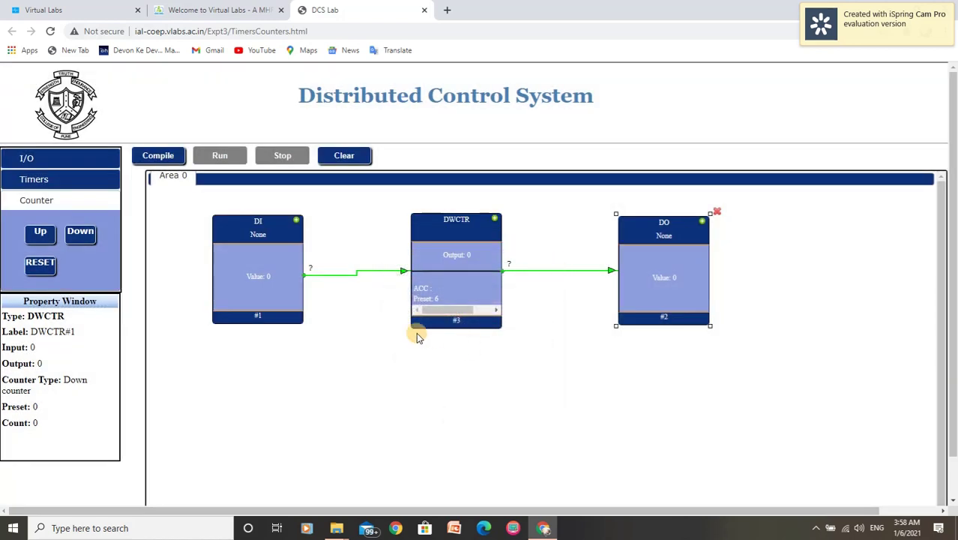
Step: Compile and run the down-counter logic, toggling the DI value repeatedly until the DWCTR accumulator counts down to 0
click(168, 160)
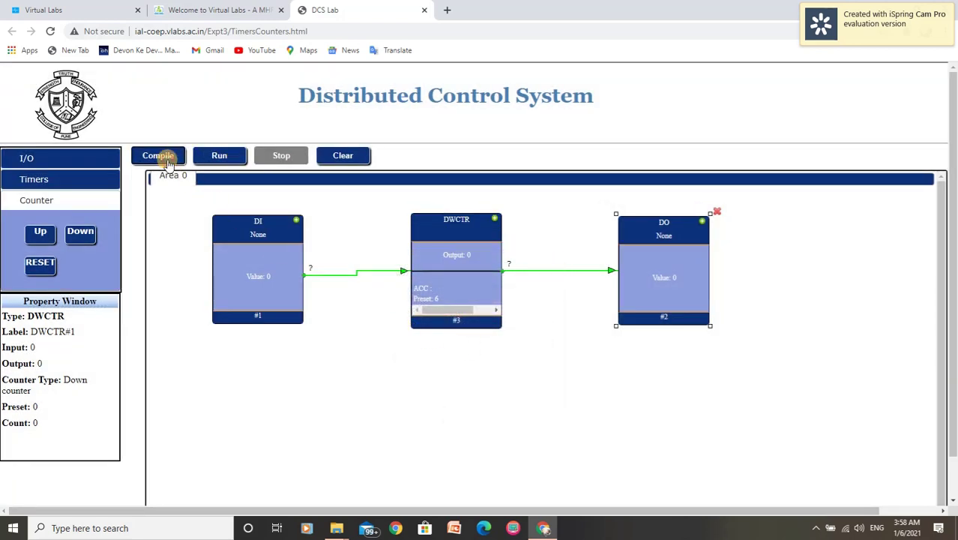
click(217, 159)
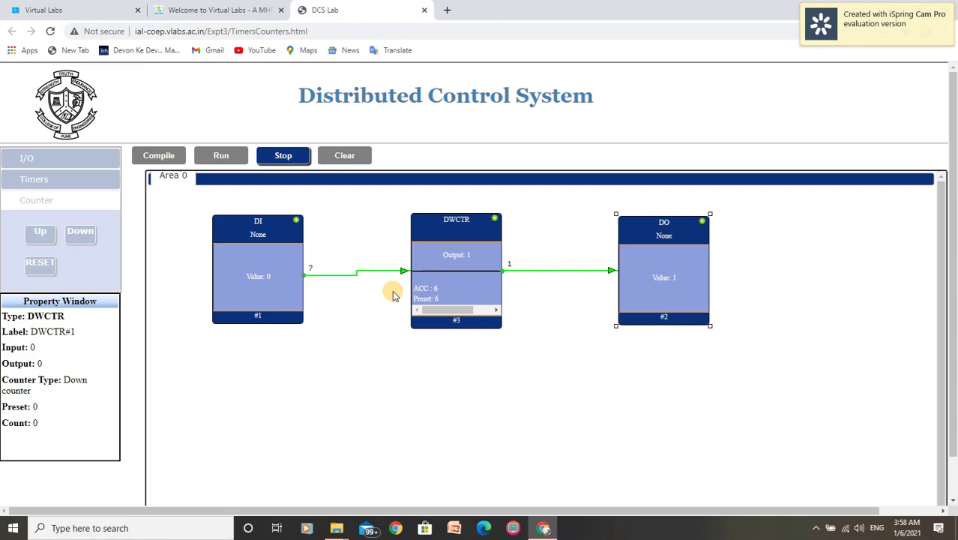
click(263, 278)
click(268, 275)
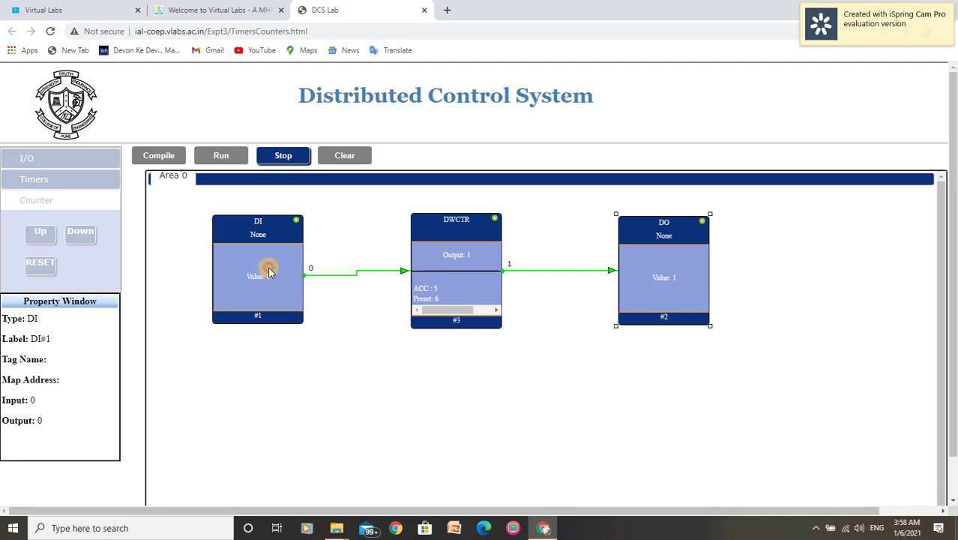
click(266, 273)
click(267, 260)
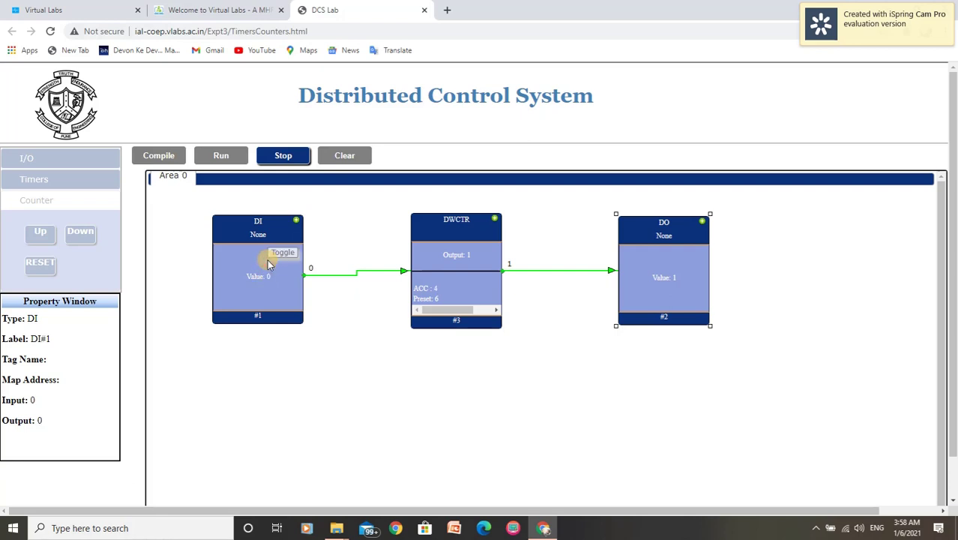
click(274, 256)
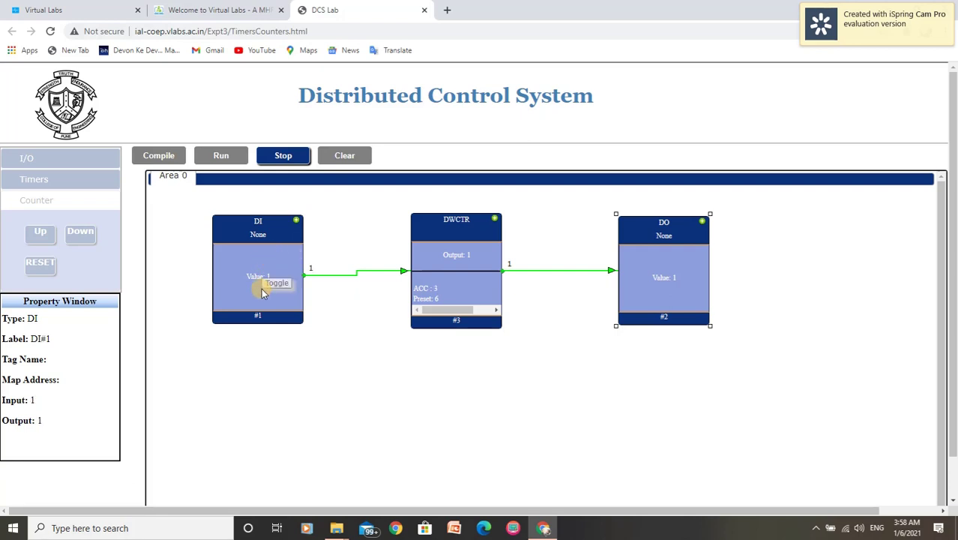
click(267, 287)
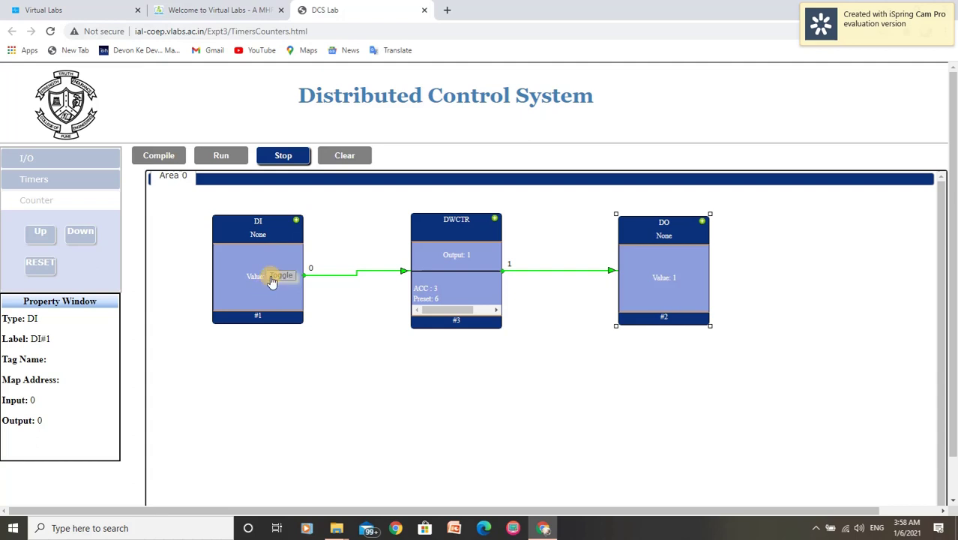
click(273, 274)
click(277, 272)
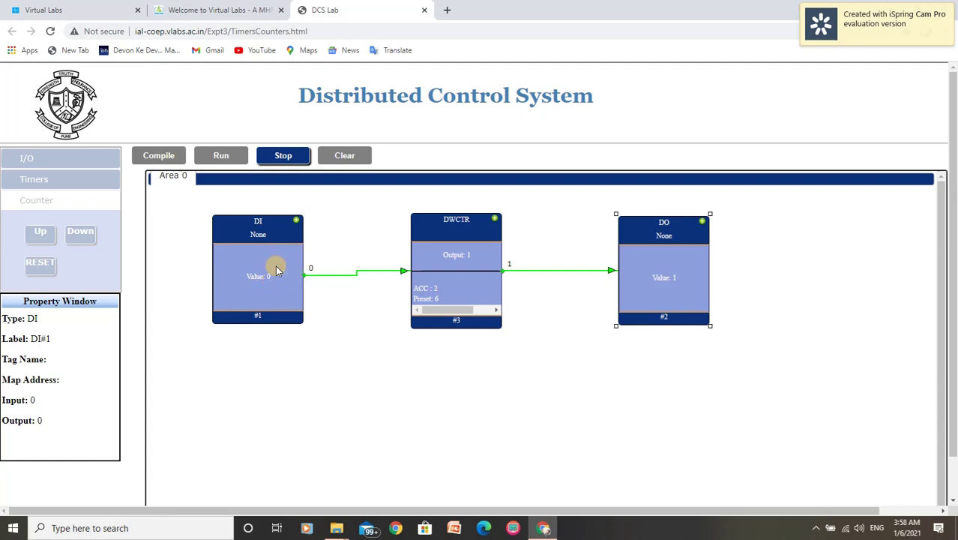
click(280, 260)
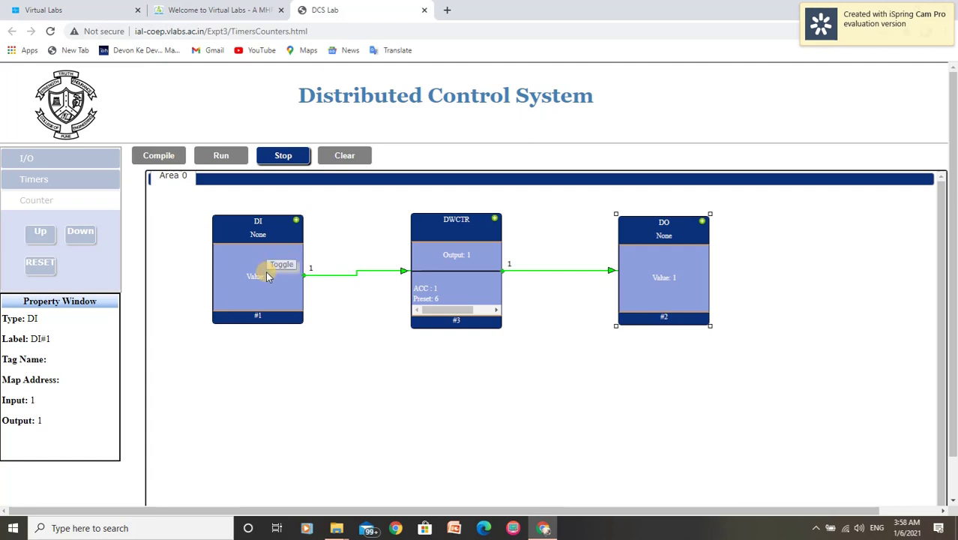
click(273, 271)
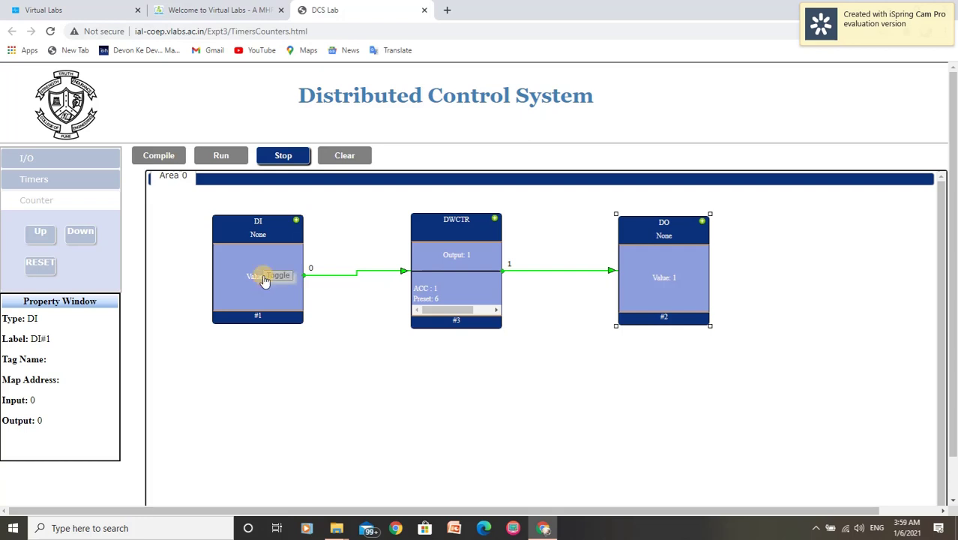
click(265, 277)
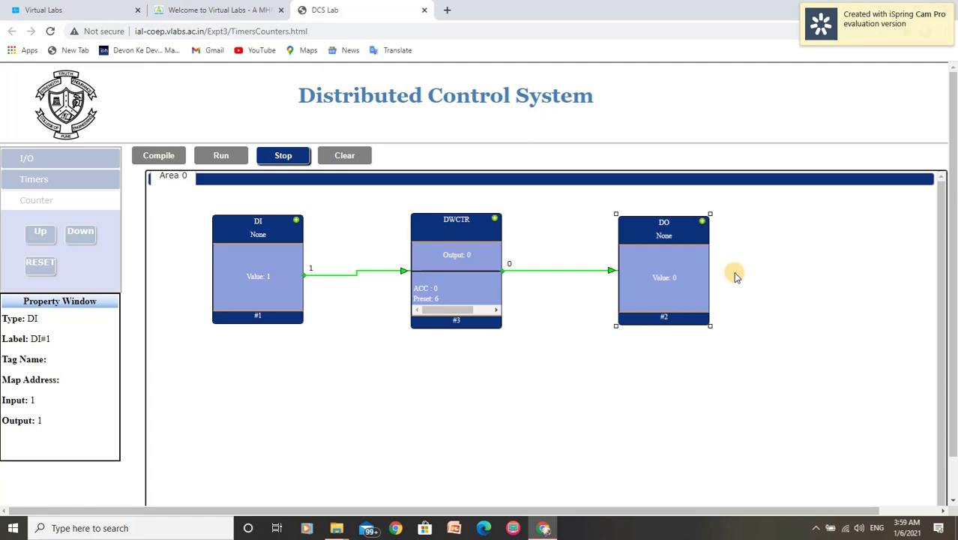
click(817, 529)
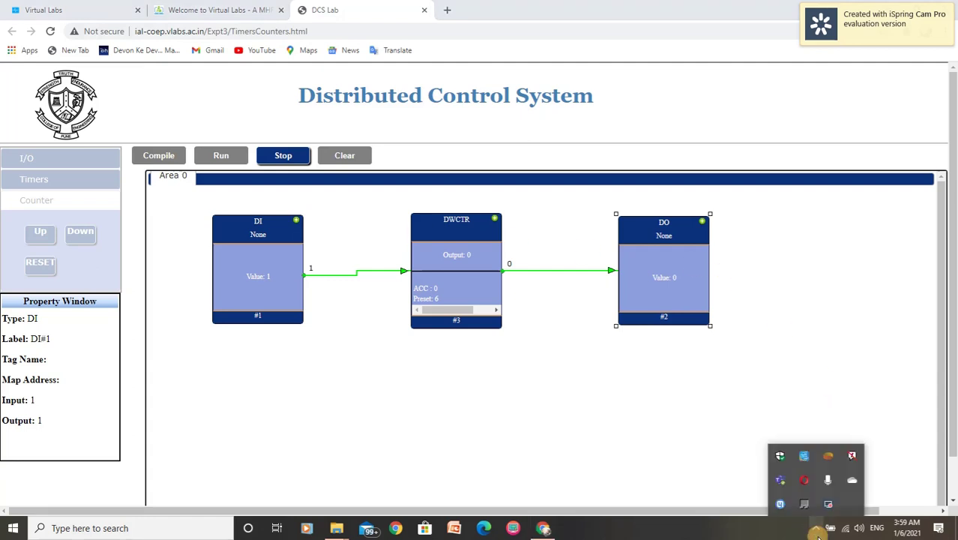
click(826, 510)
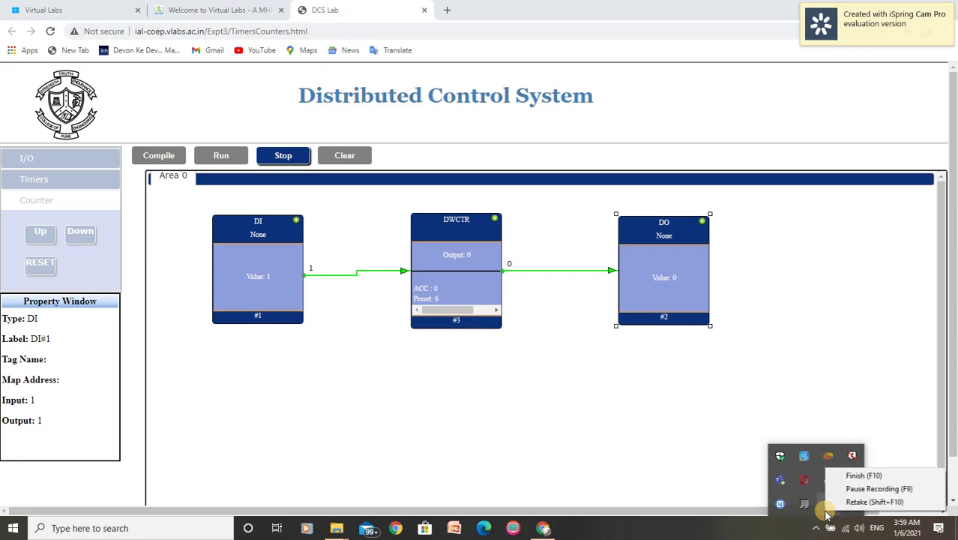